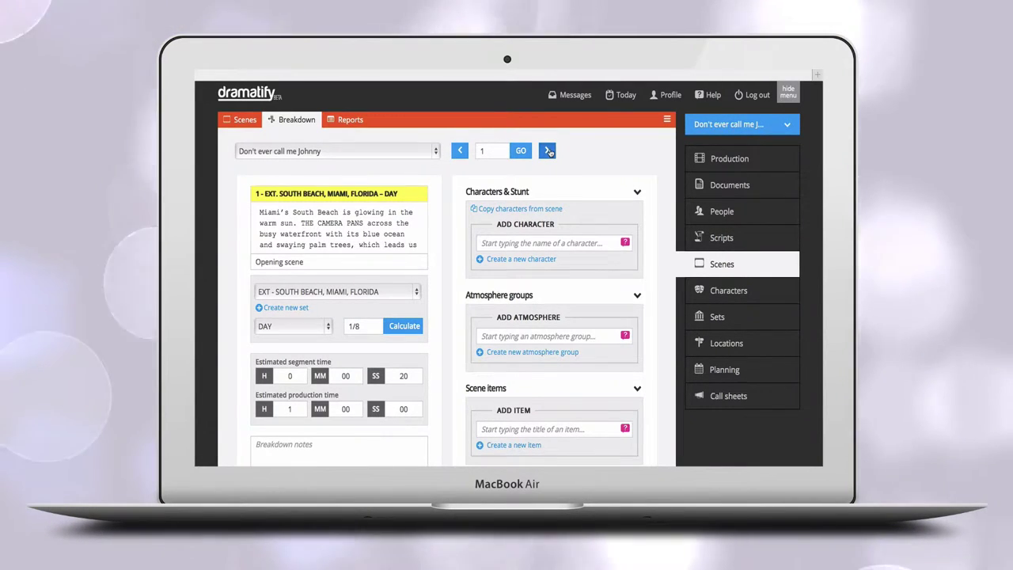
Page forward through the scene breakdowns of "Don't ever call me Johnny", starting from scene 1.
left_click(547, 150)
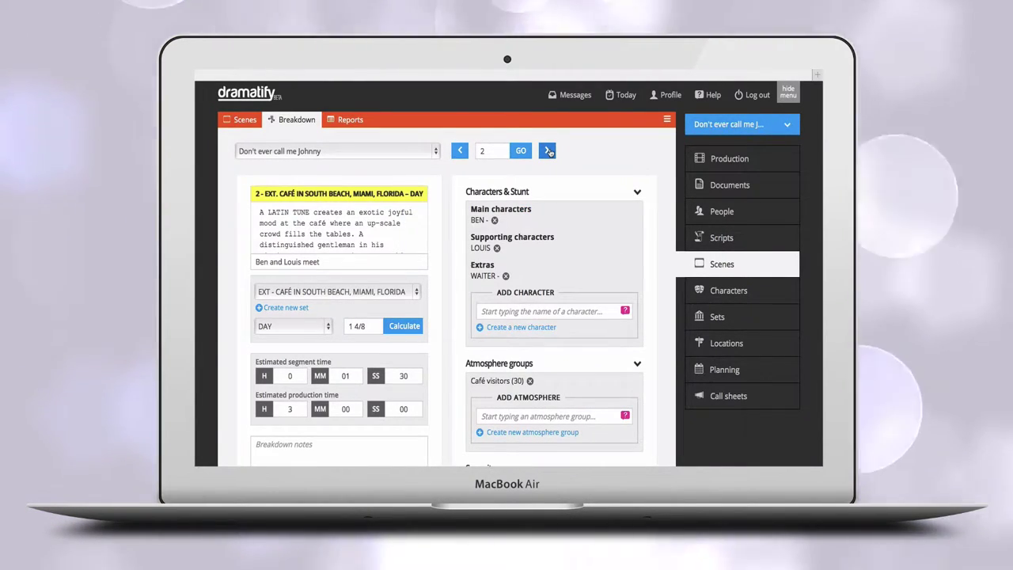
left_click(547, 151)
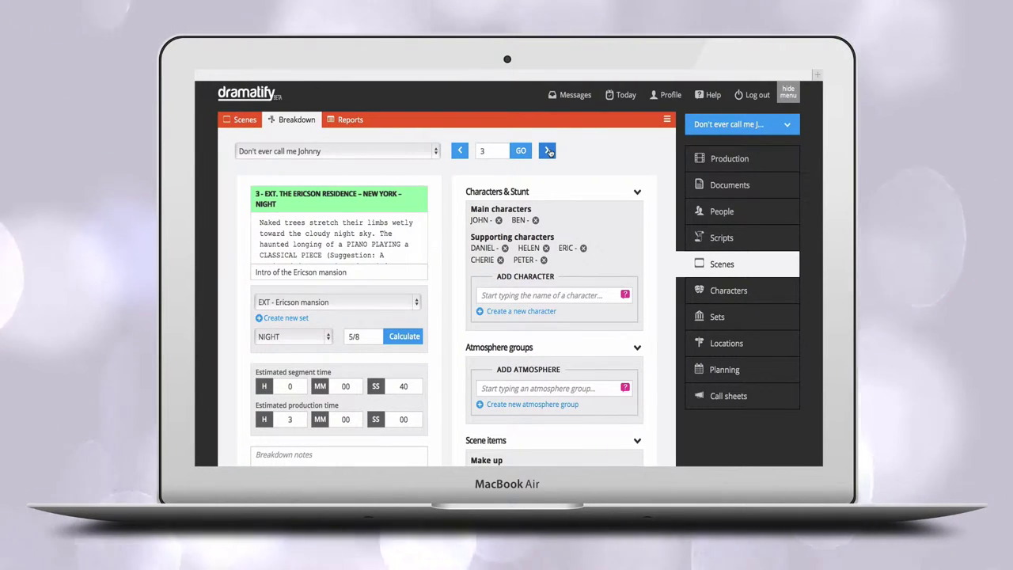
left_click(548, 150)
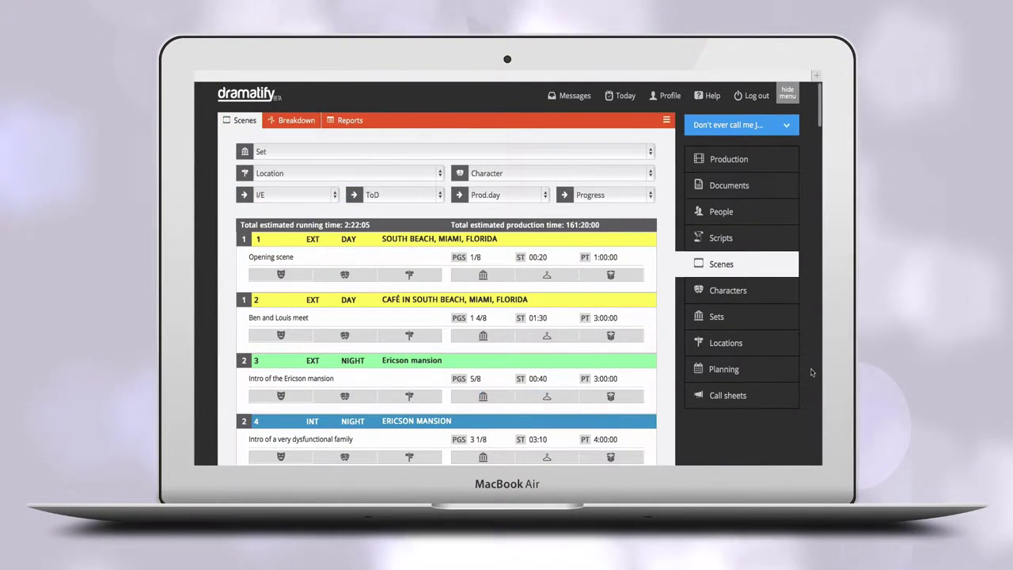
Look through the production's scene overview to review the settings, page counts and estimated times of its scenes.
scroll(811, 372, "down", 2)
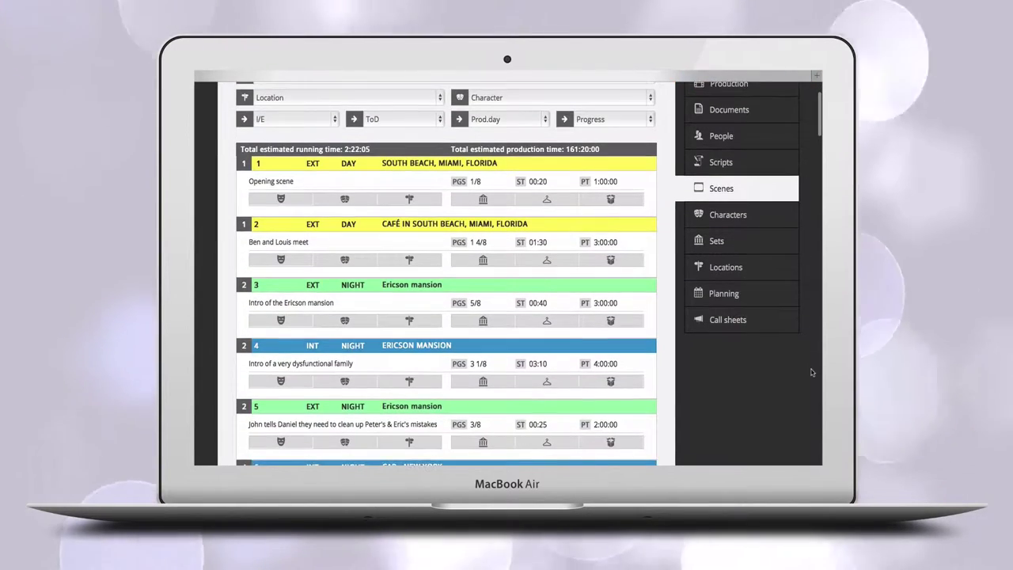
scroll(811, 372, "down", 2)
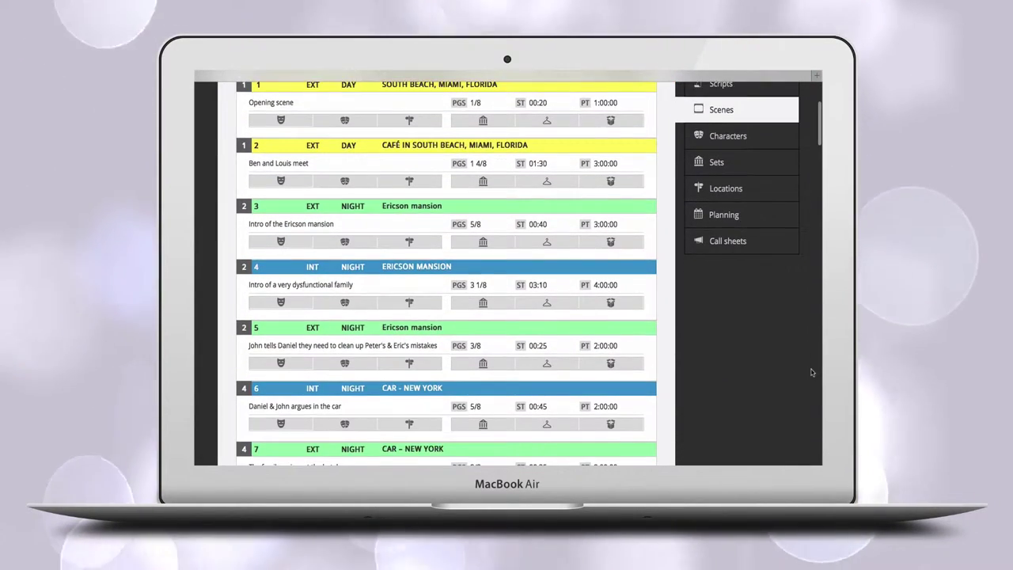
scroll(812, 371, "down", 2)
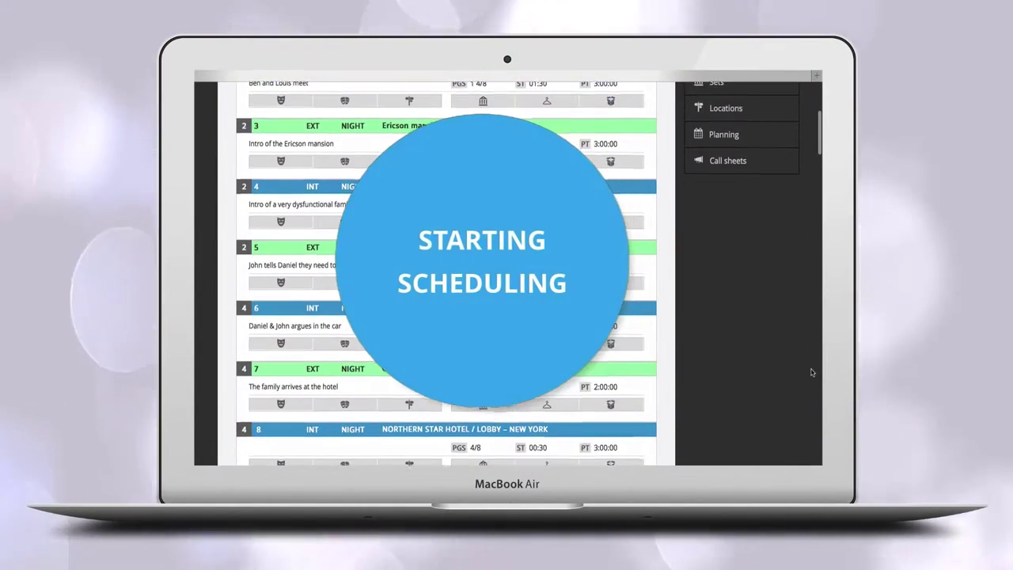
Add a new production day numbered 1 to the planning of My new production, without a date.
left_click(727, 131)
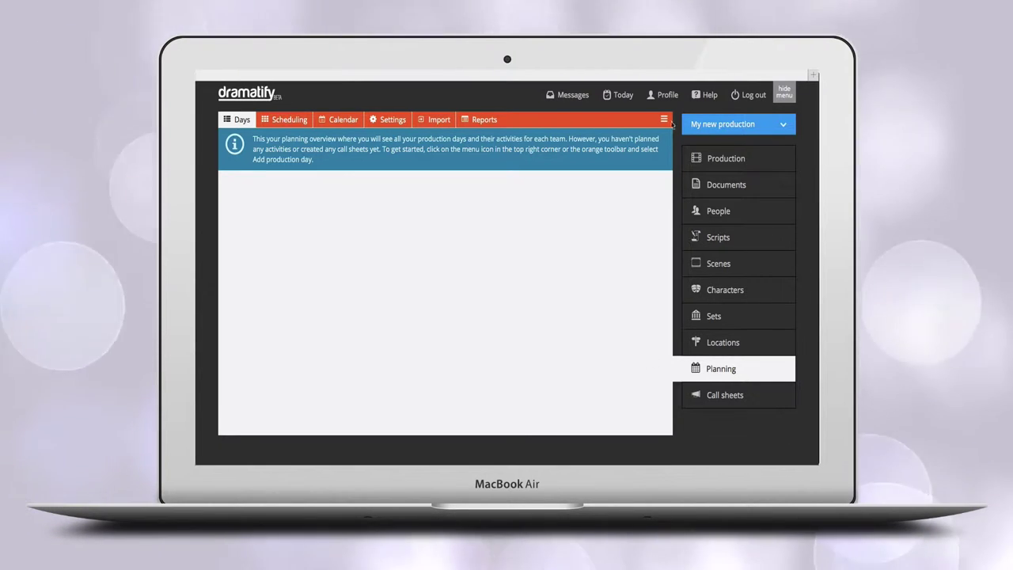
left_click(640, 137)
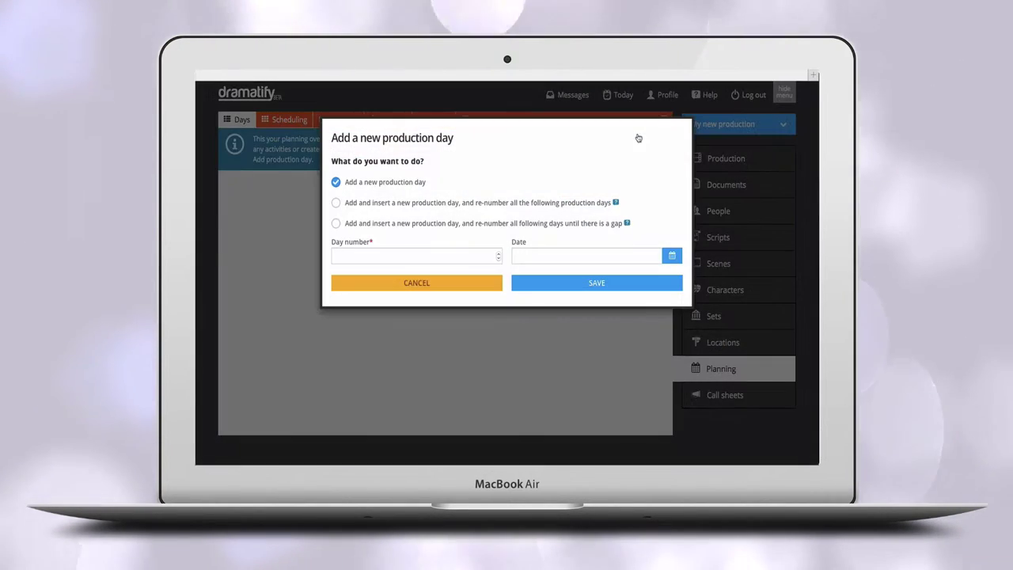
left_click(383, 251)
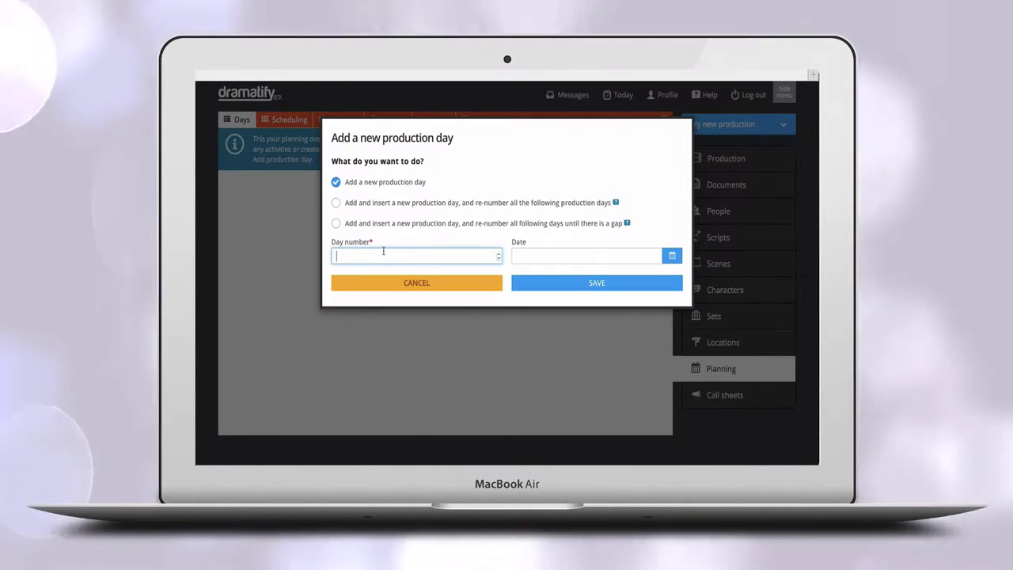
type("1")
left_click(532, 289)
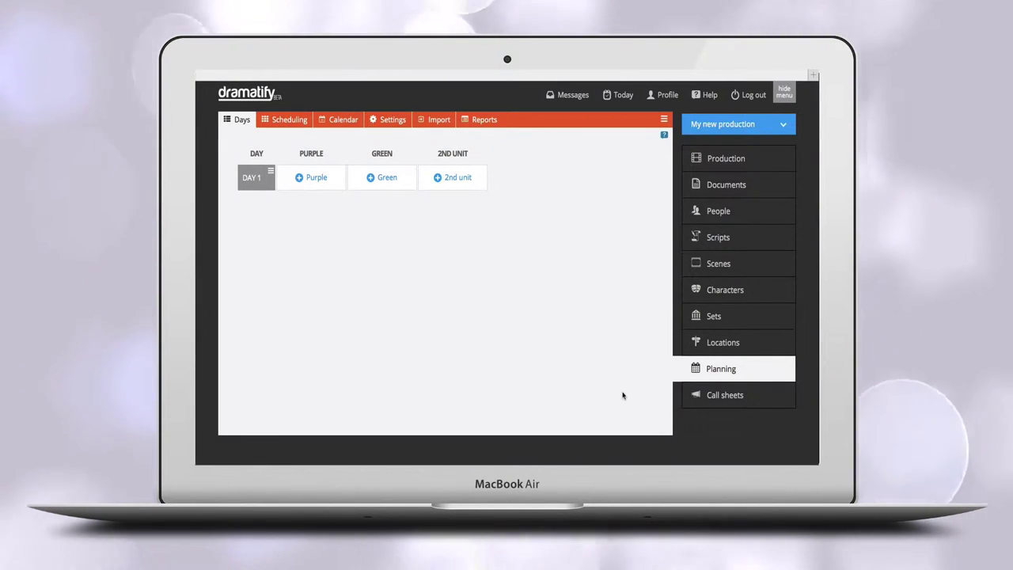
Add a Preparation activity for the Purple team on production day 1.
left_click(315, 179)
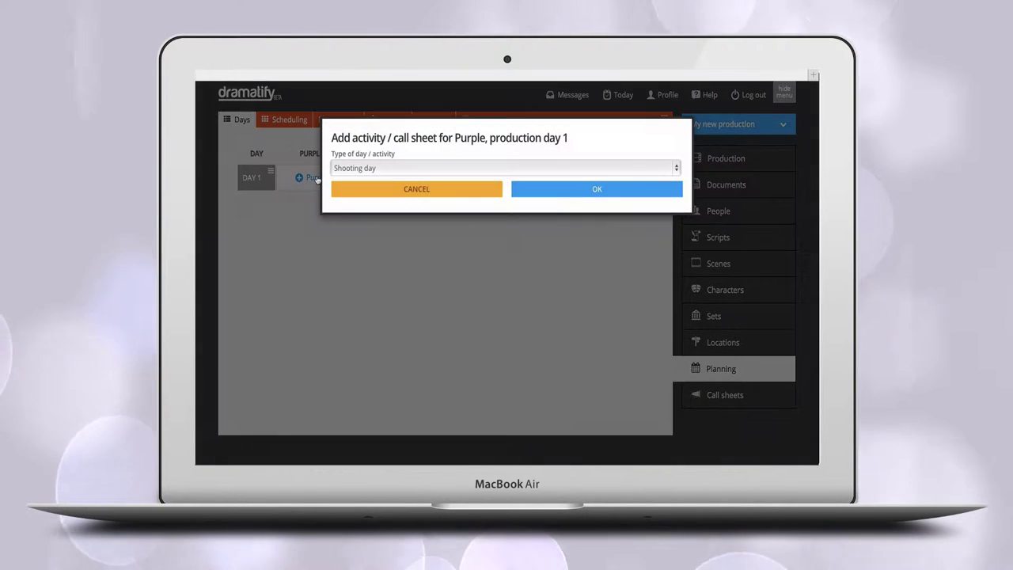
left_click(420, 168)
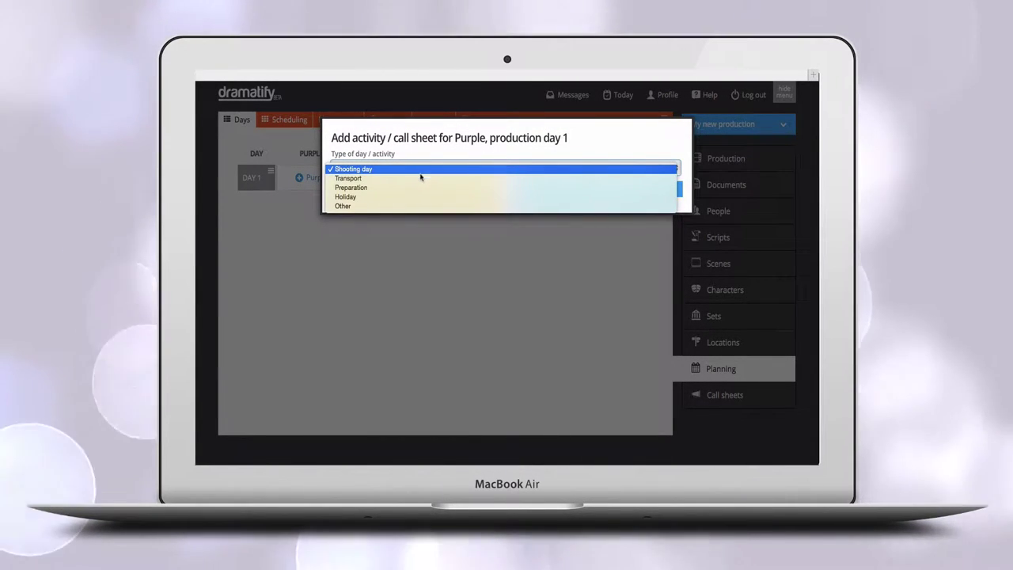
left_click(415, 187)
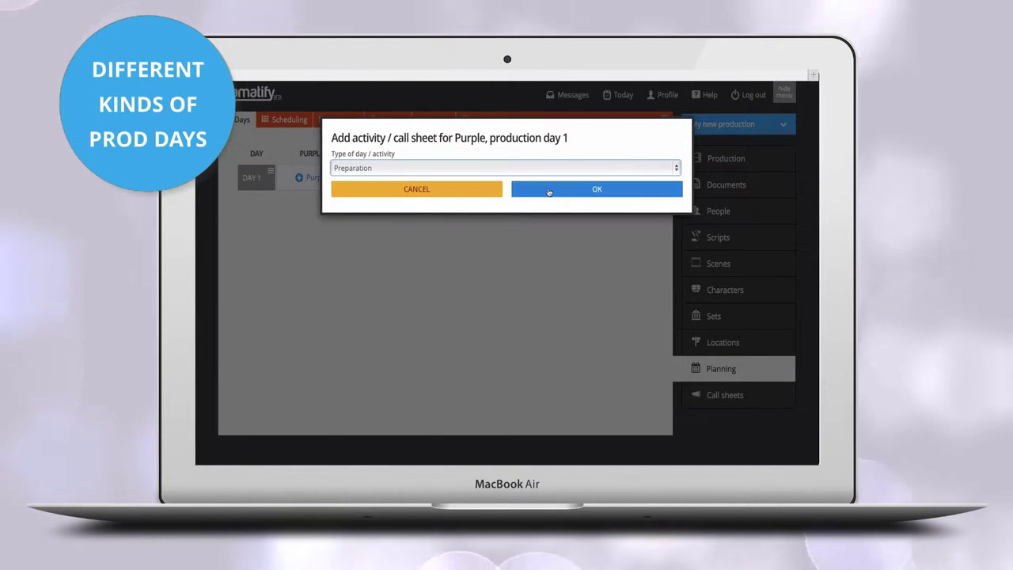
left_click(548, 191)
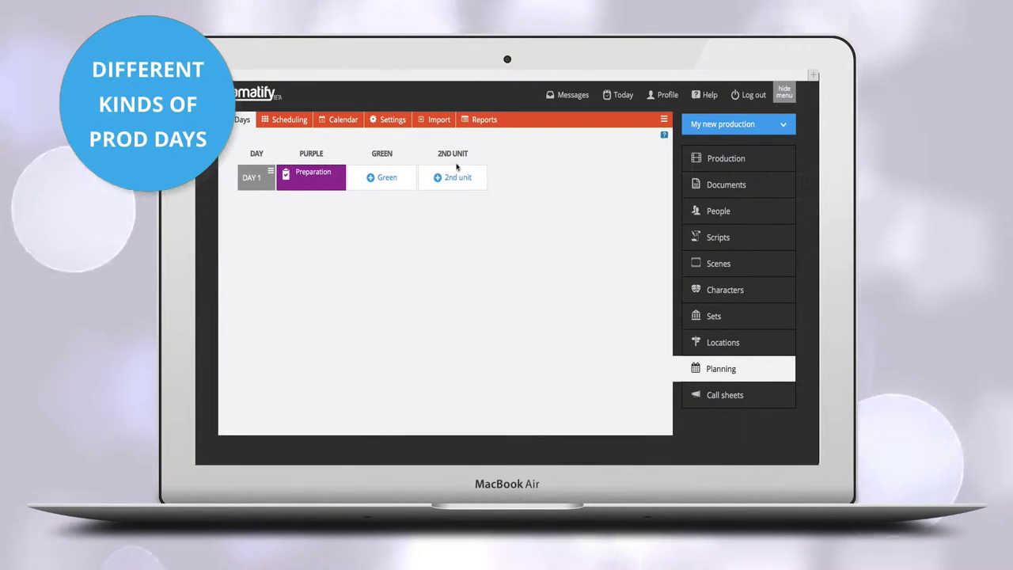
Add production day 2 and assign the Purple team a Shooting day activity on it.
left_click(663, 119)
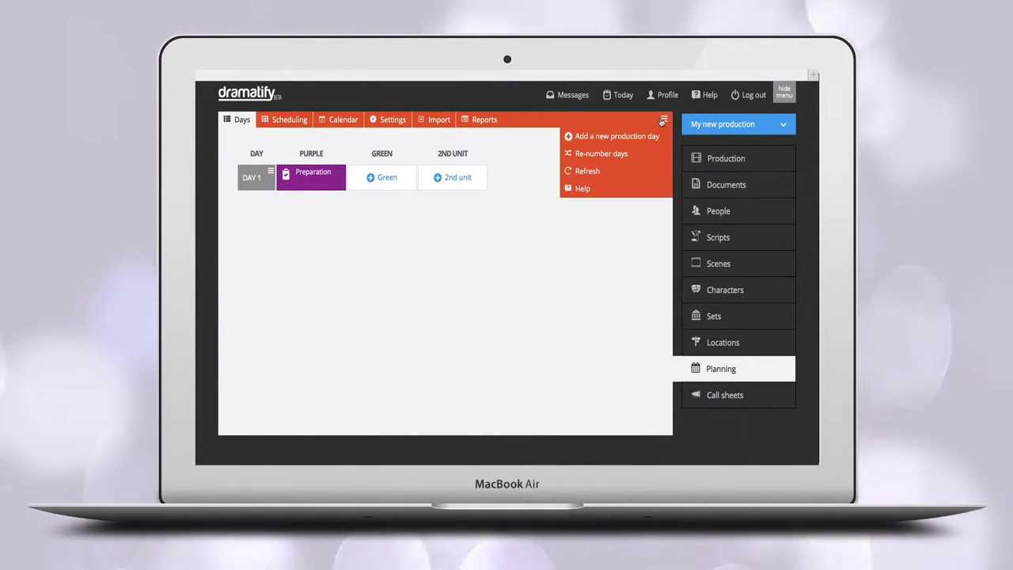
left_click(651, 137)
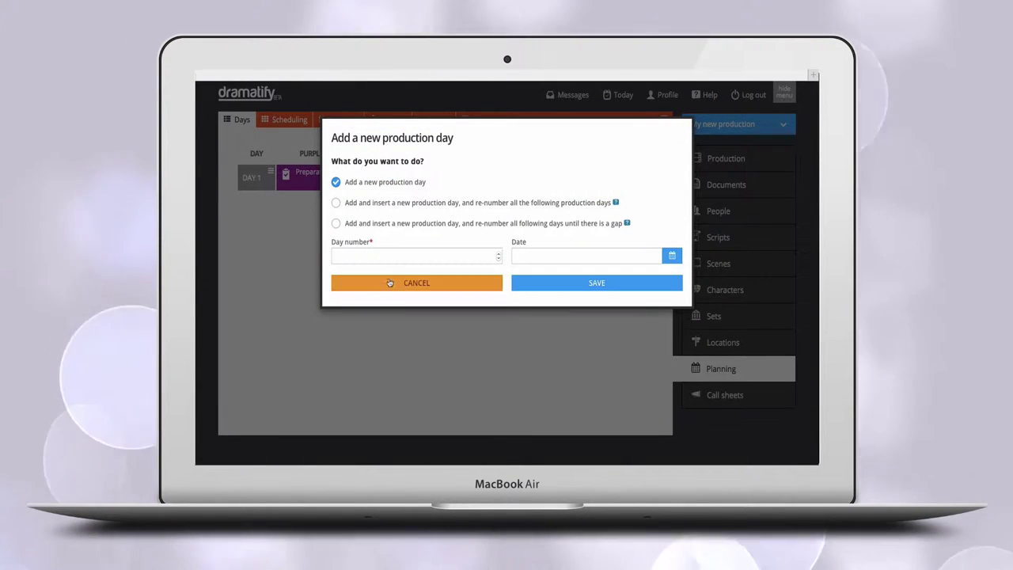
left_click(403, 256)
type("2")
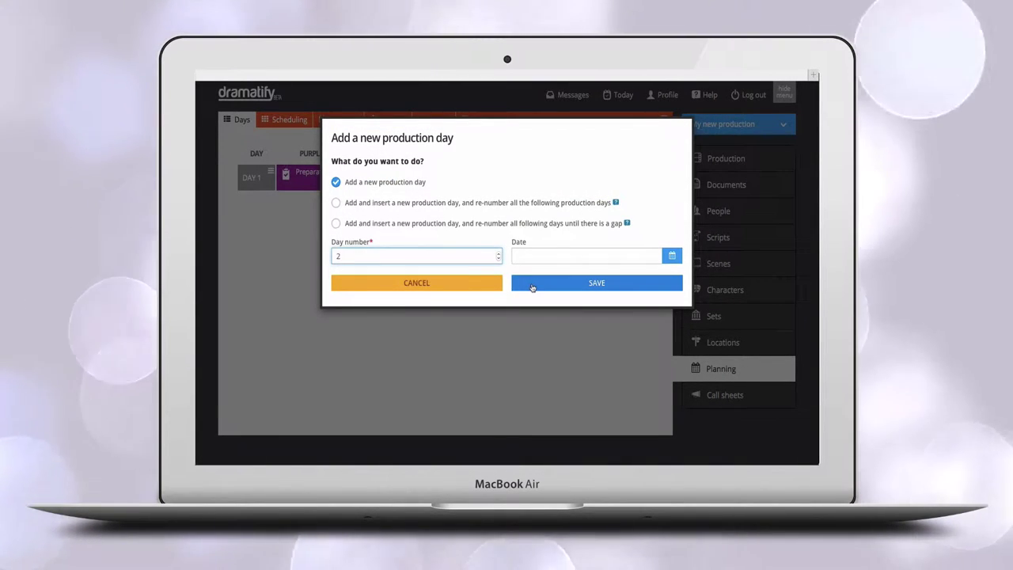
left_click(528, 283)
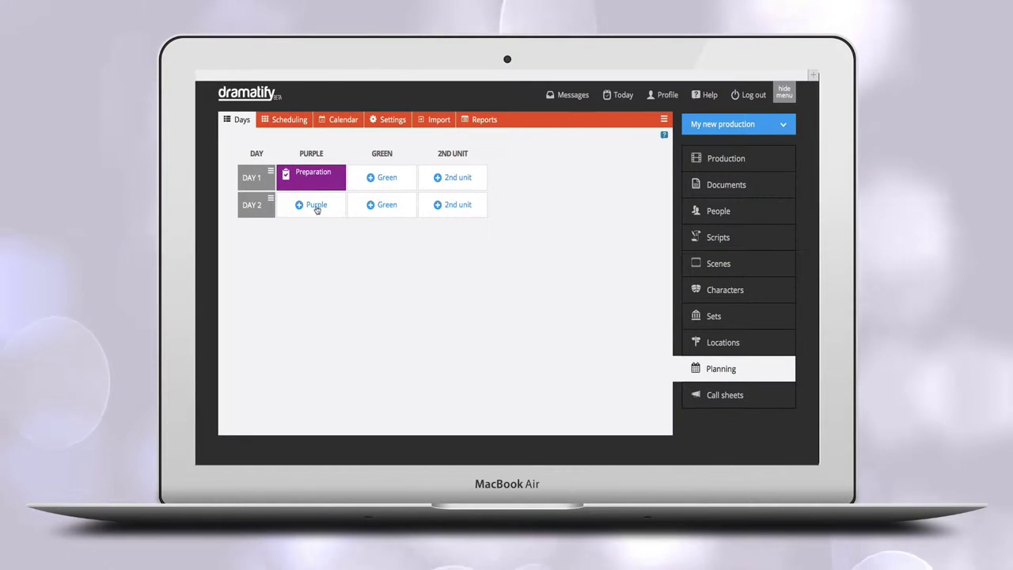
left_click(316, 206)
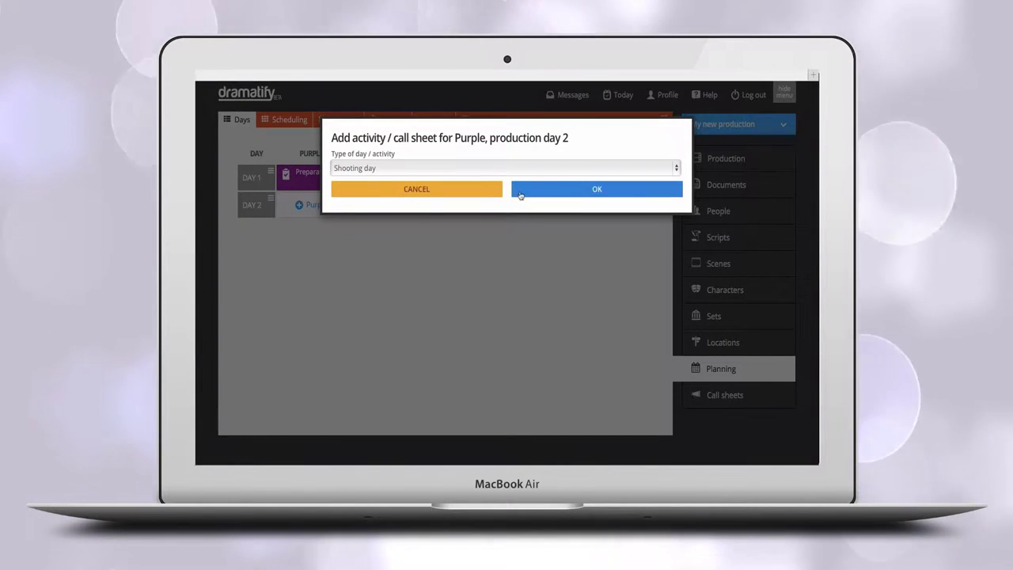
left_click(521, 195)
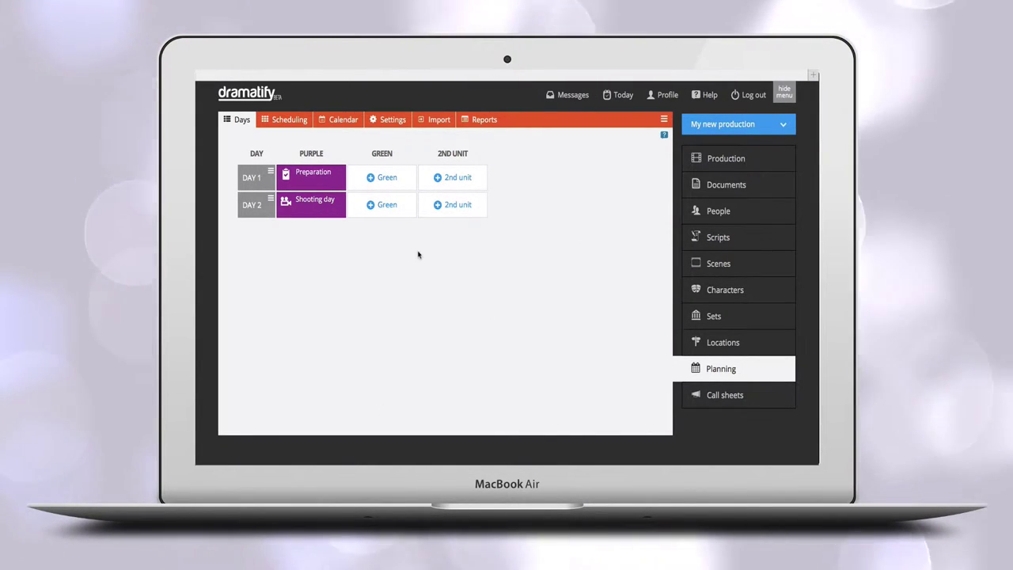
View the Set Build & Decoration call sheet with its locations and requirements sections expanded.
left_click(725, 398)
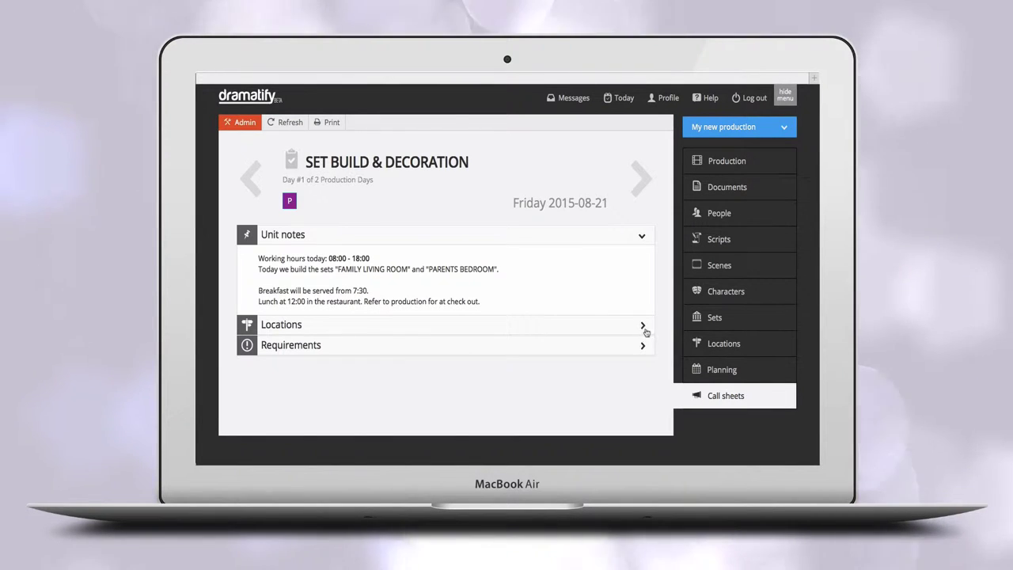
left_click(643, 326)
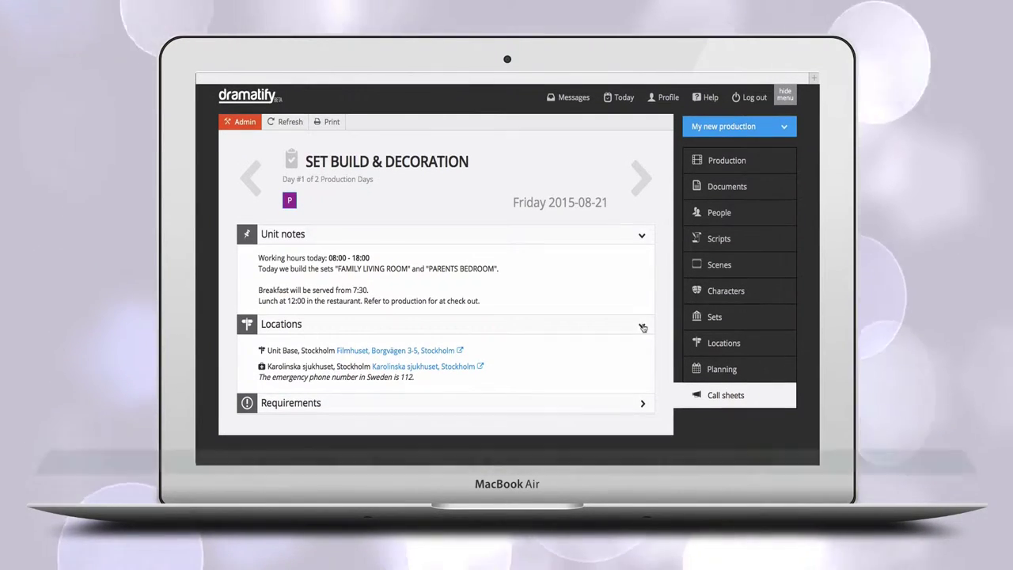
left_click(643, 407)
scroll(642, 407, "down", 1)
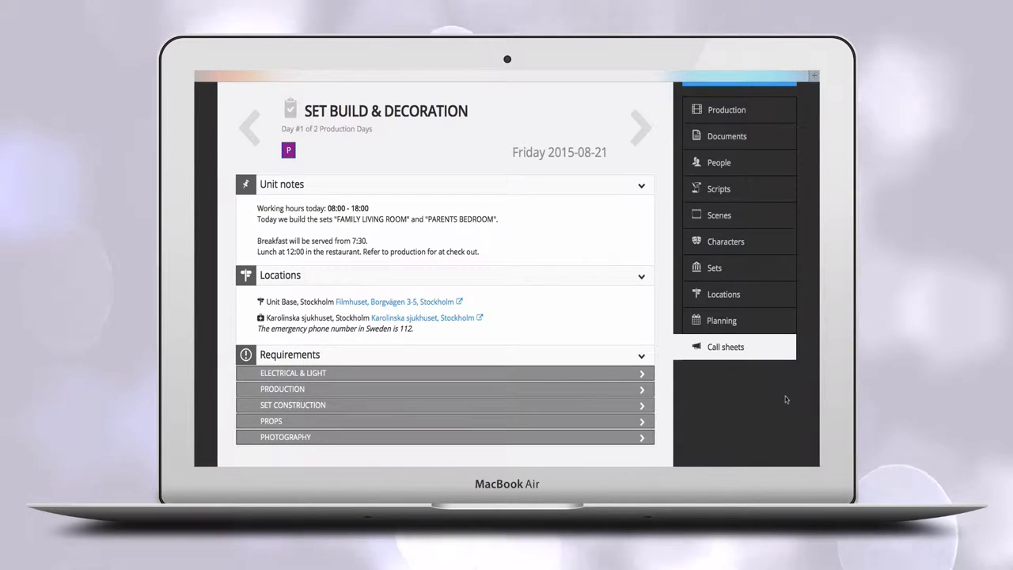
Edit the details of My new production to add the Red team to its teams.
left_click(727, 111)
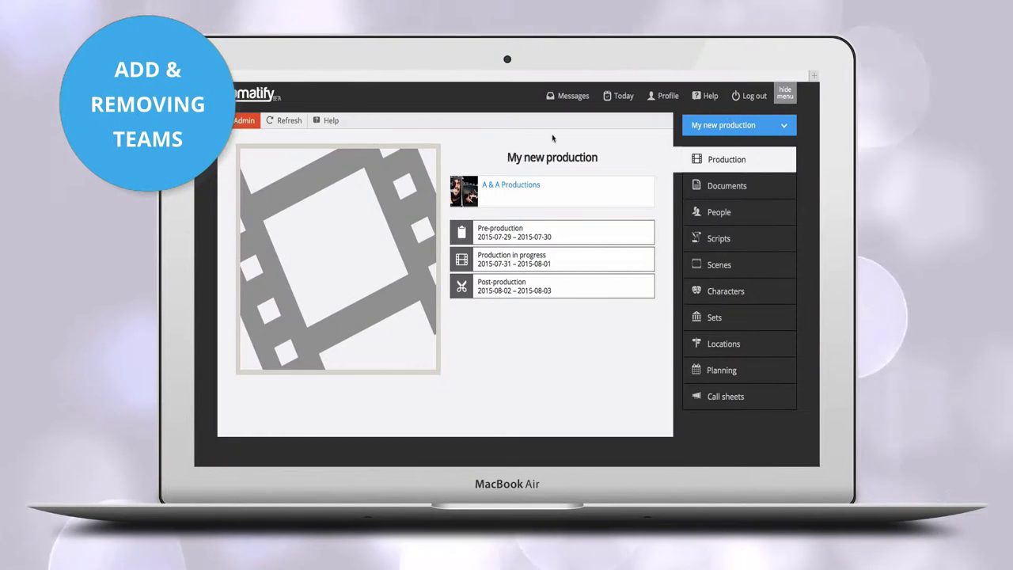
left_click(245, 123)
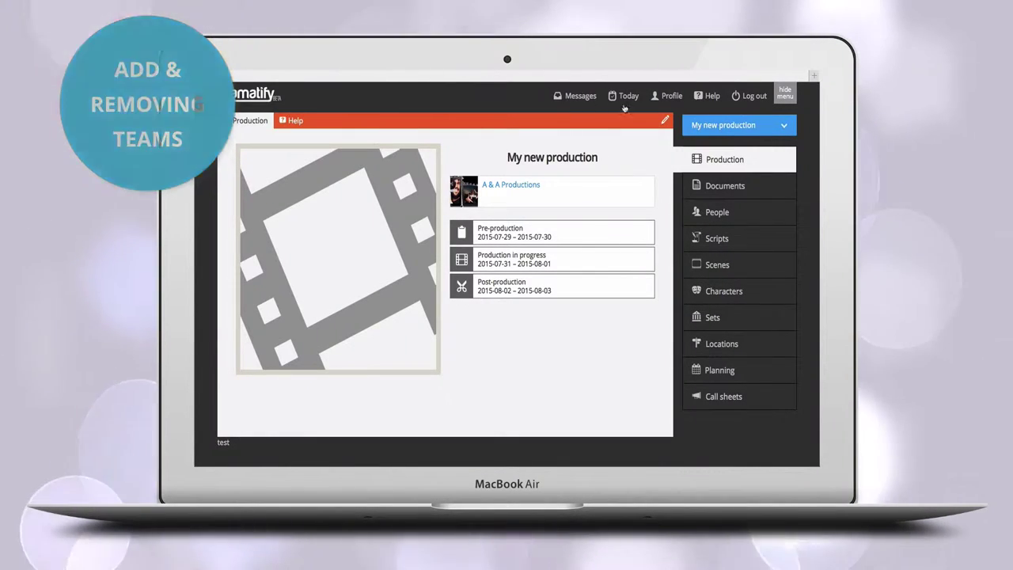
left_click(665, 121)
scroll(554, 269, "down", 3)
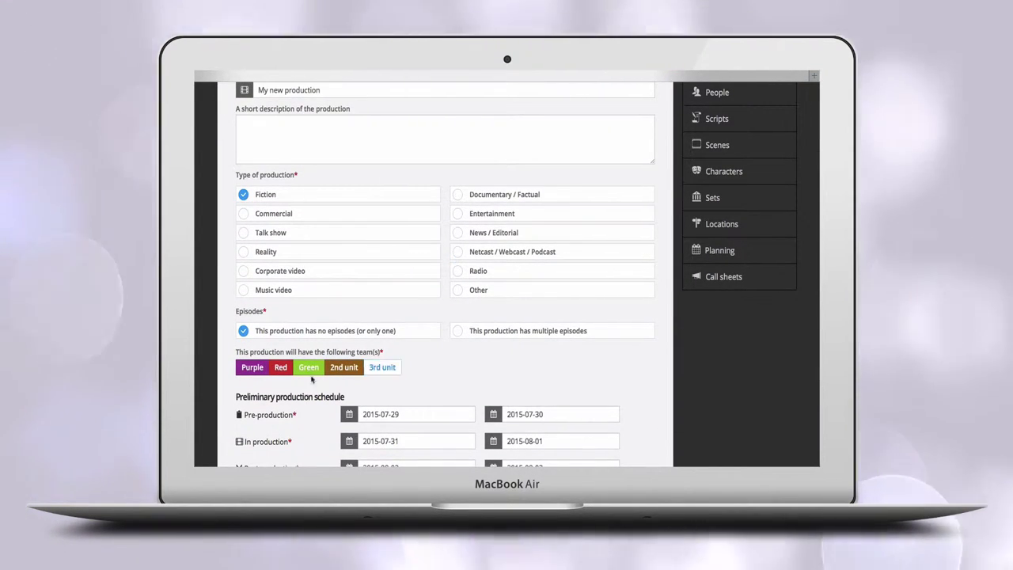
scroll(410, 387, "down", 4)
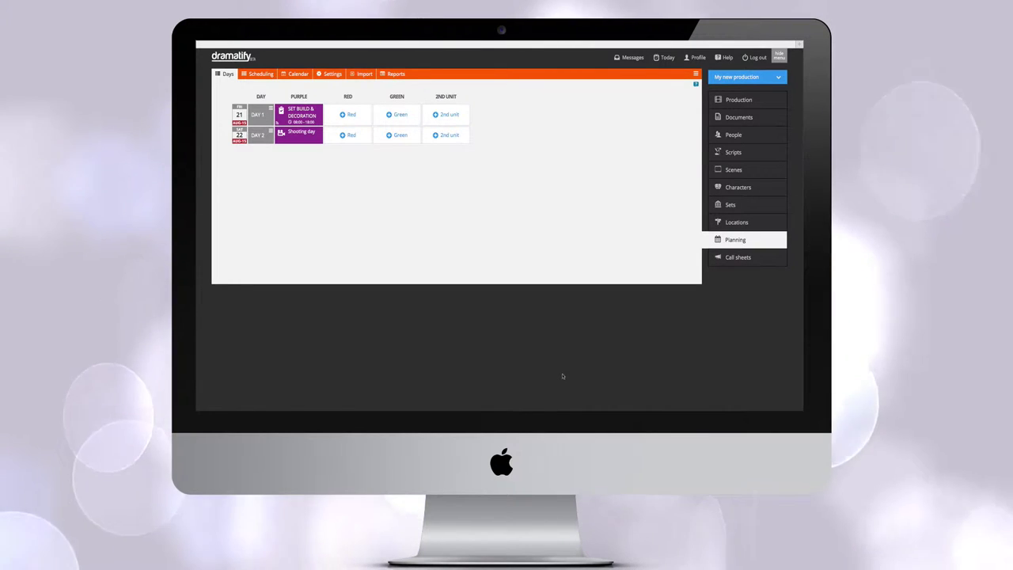
Set the production's standard working hours to start at 8:00 and end at 18:00 in the scheduling settings.
left_click(327, 74)
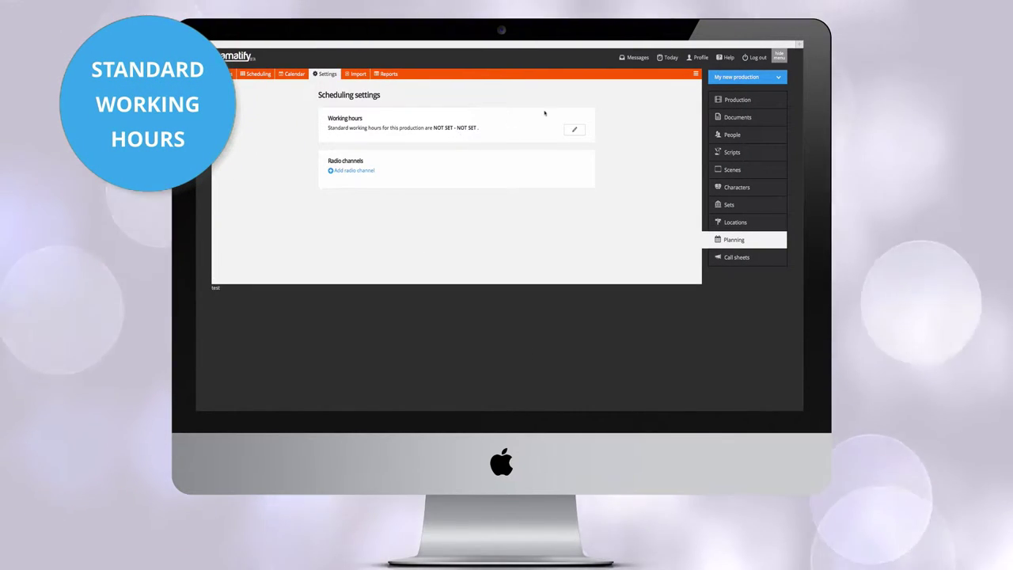
left_click(575, 131)
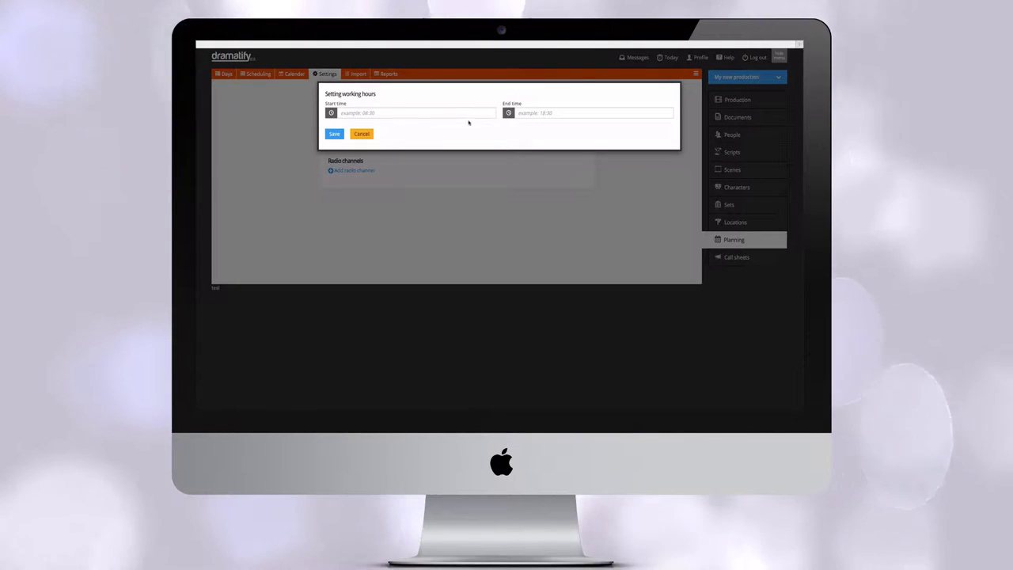
type("8")
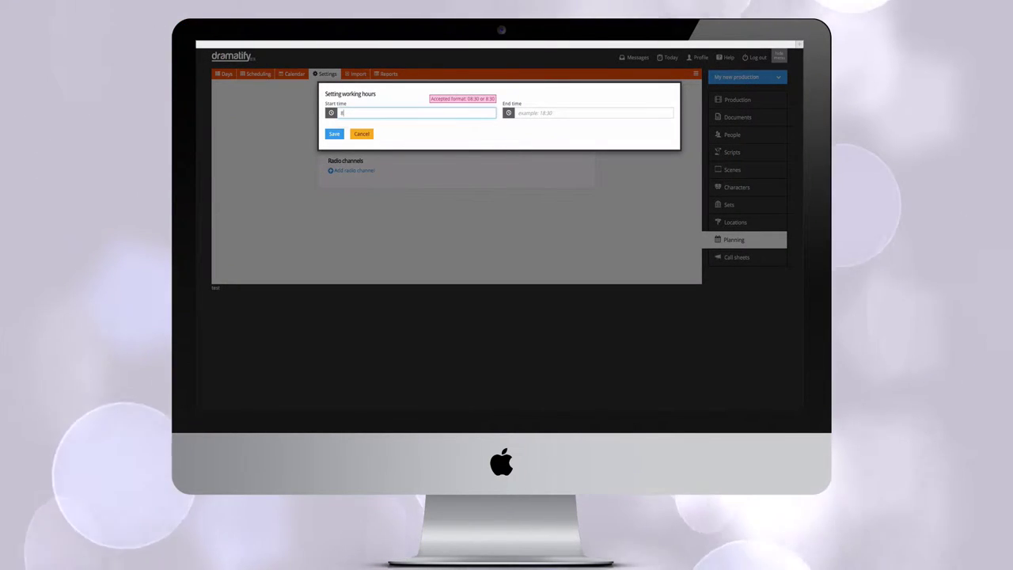
type(":00")
key("Tab")
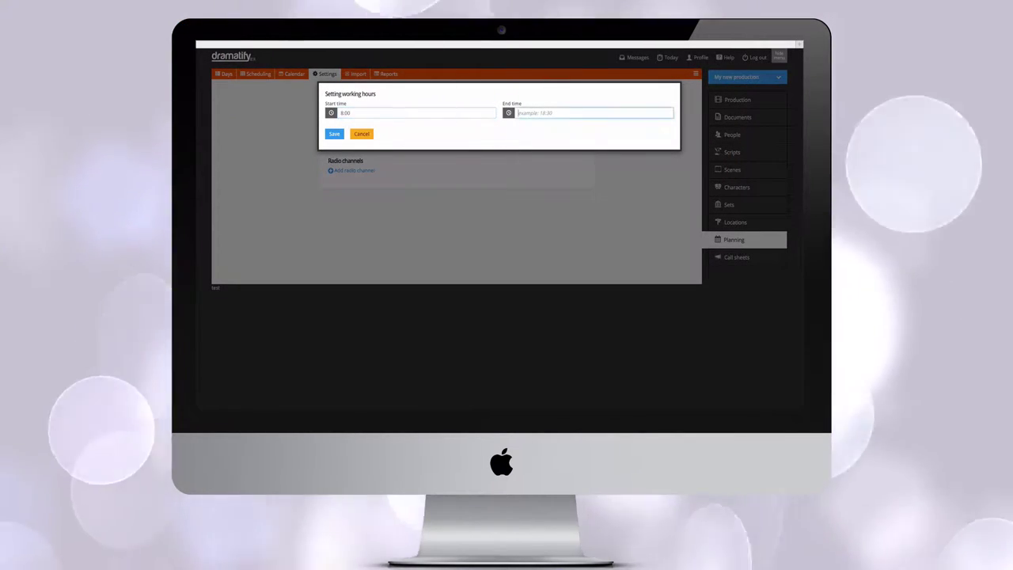
type("18:00")
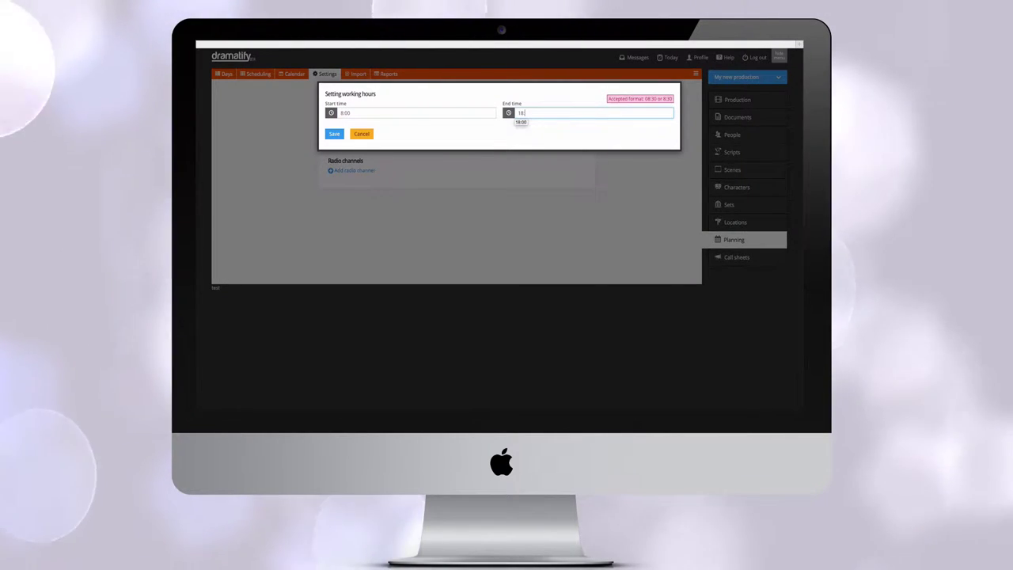
left_click(335, 134)
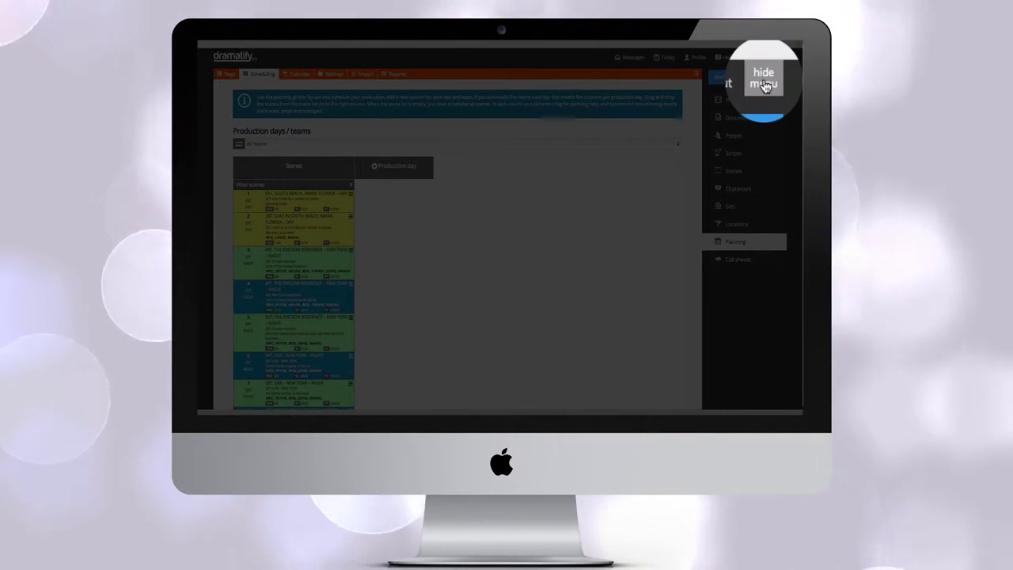
Hide the side navigation to widen the scheduling grid and look through its list of scenes.
left_click(764, 85)
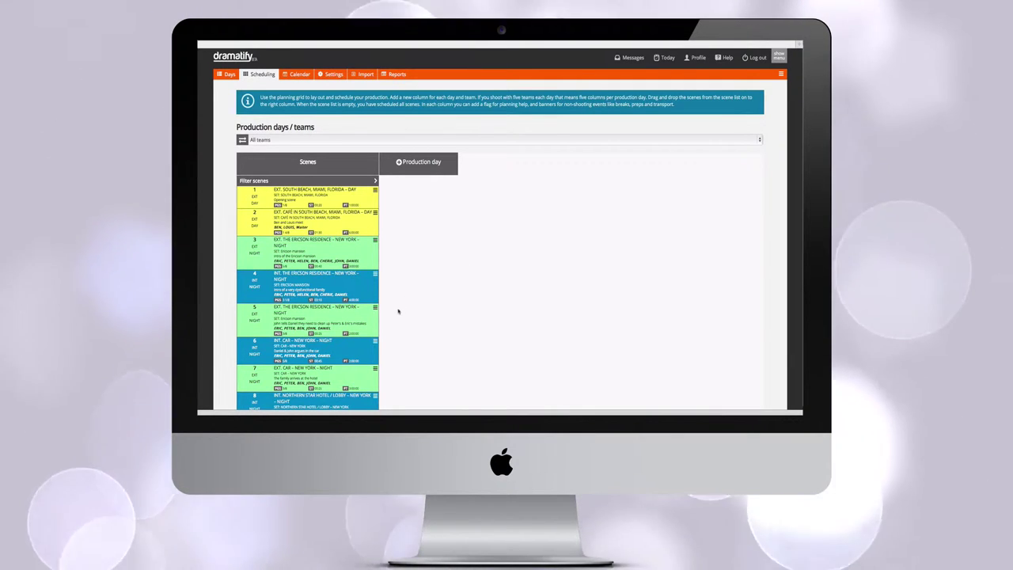
scroll(393, 316, "down", 2)
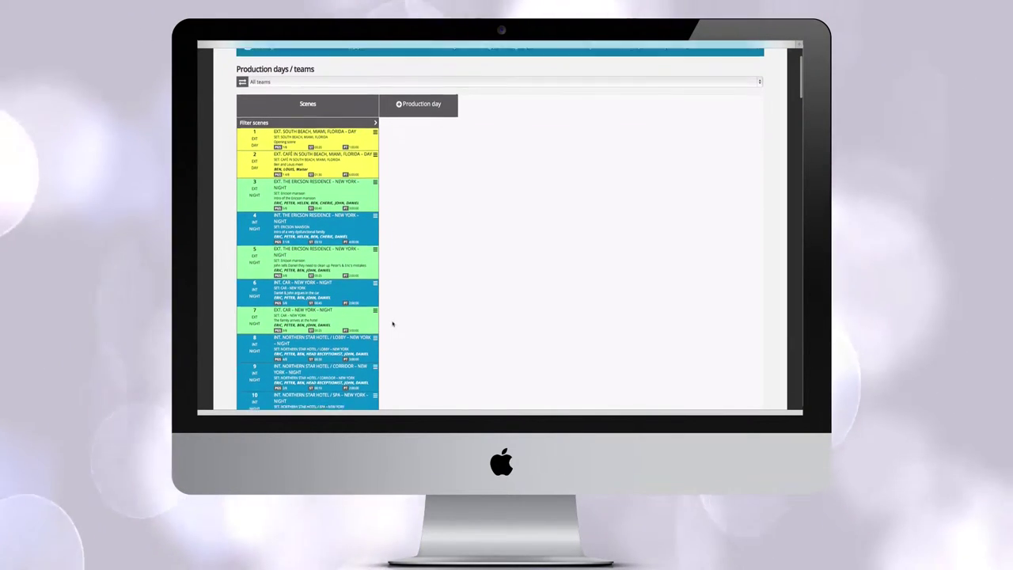
Look through the colour-coded scene list in the planning grid down to the scenes in the seventies.
scroll(393, 322, "down", 4)
scroll(393, 323, "down", 2)
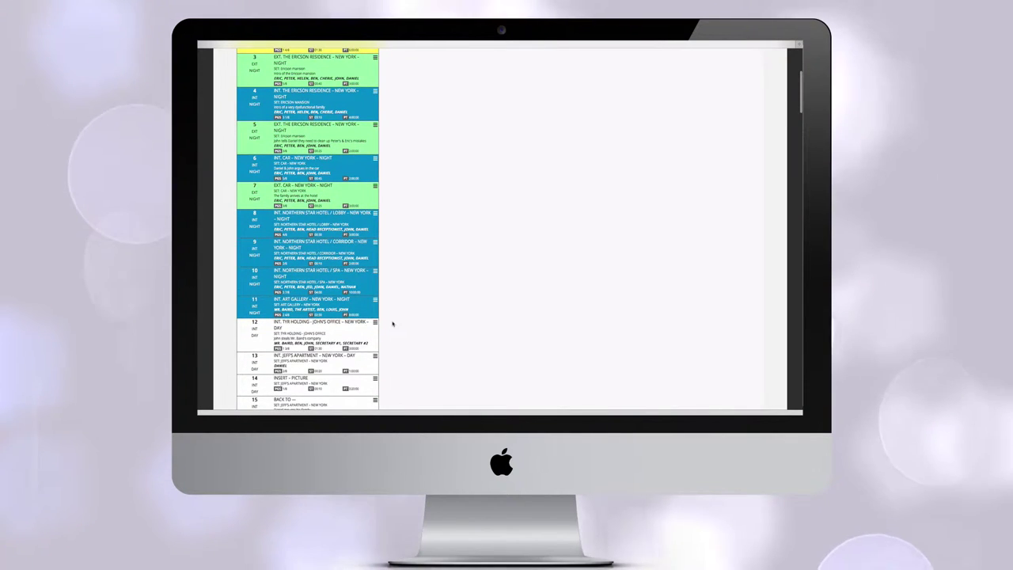
scroll(393, 323, "down", 2)
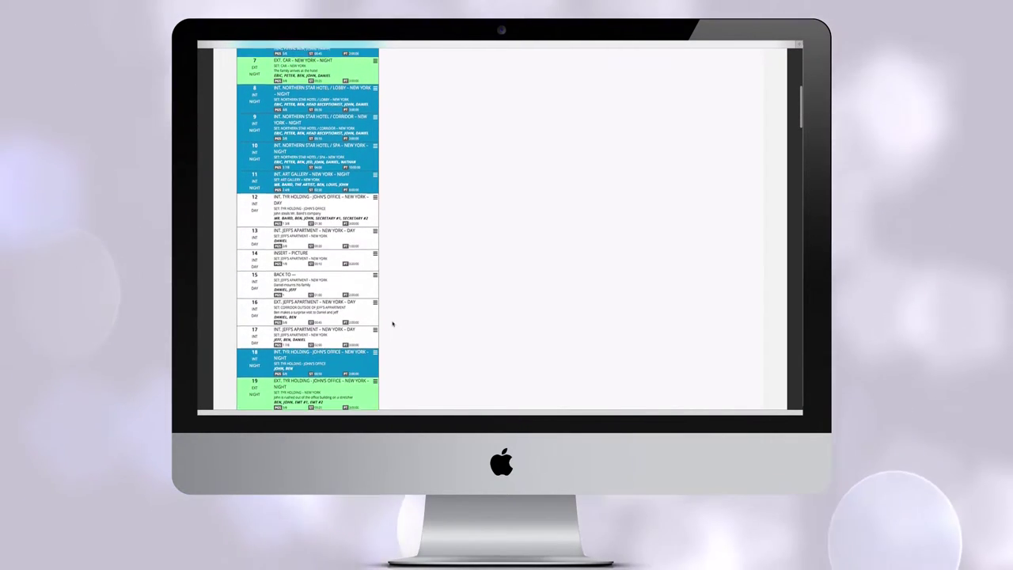
scroll(393, 323, "down", 6)
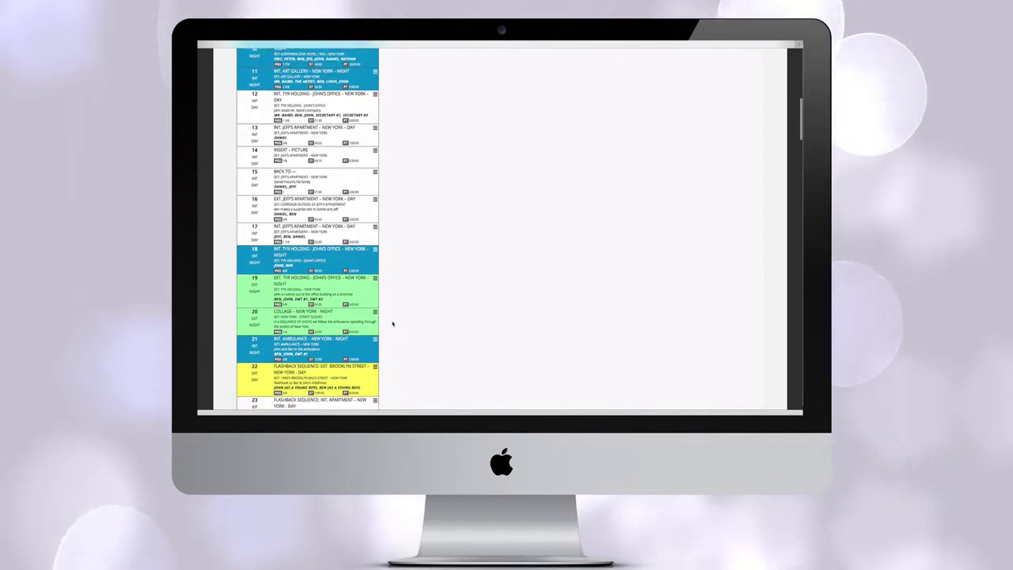
scroll(393, 323, "down", 3)
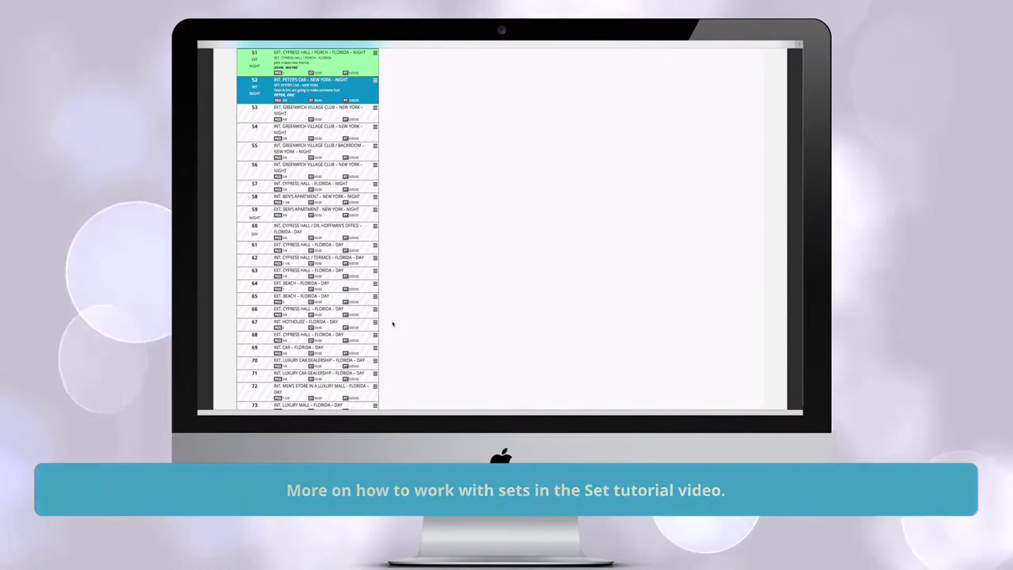
scroll(441, 287, "up", 15)
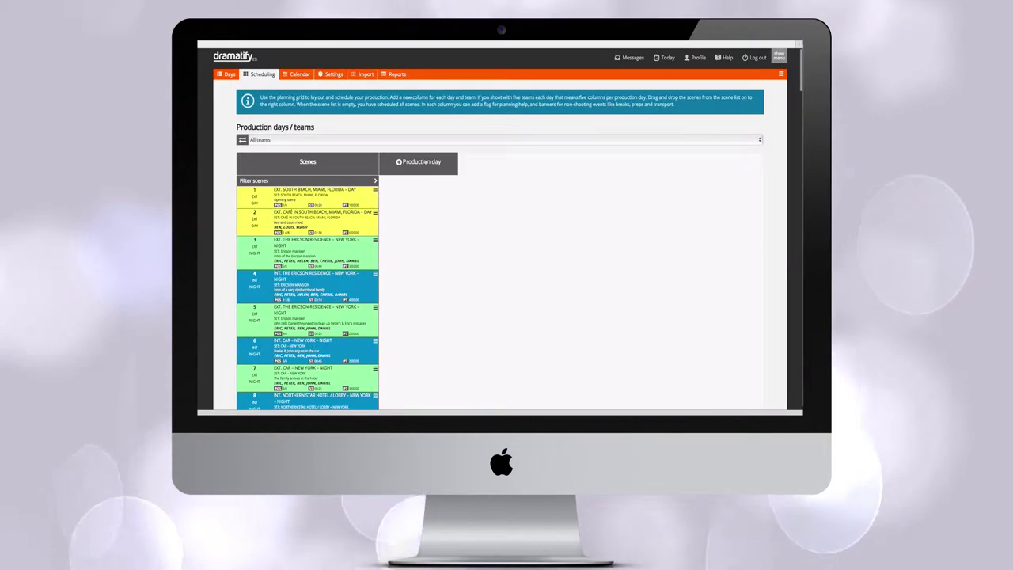
Add production day 1 for the Purple team, leaving the non-standard working hours empty.
left_click(430, 160)
type("1")
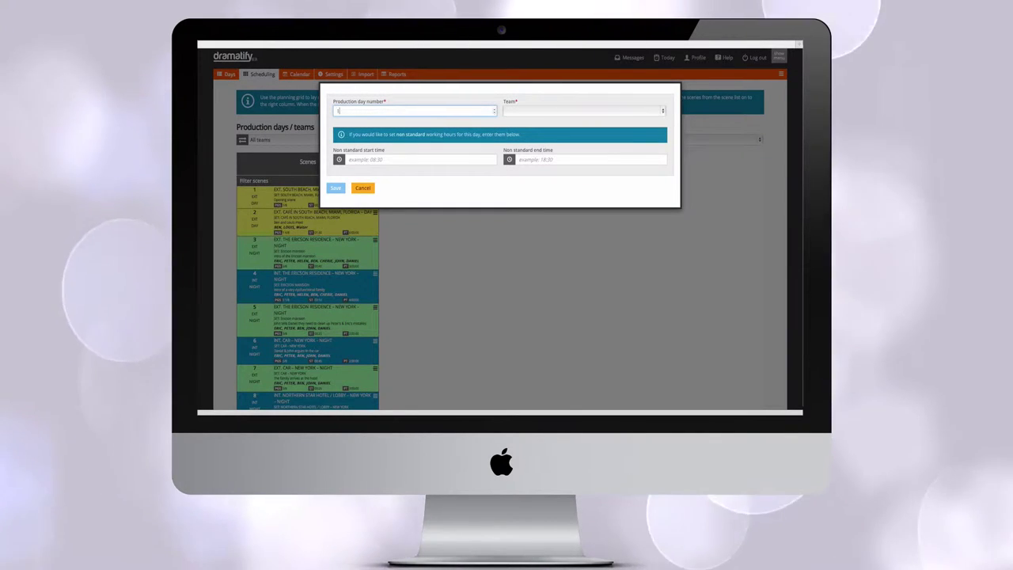
left_click(510, 111)
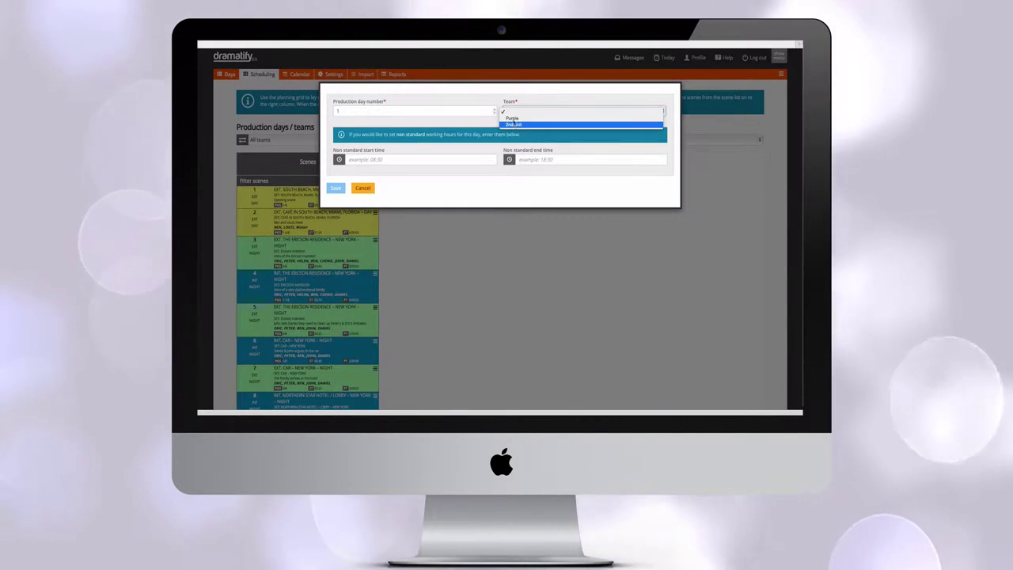
left_click(512, 119)
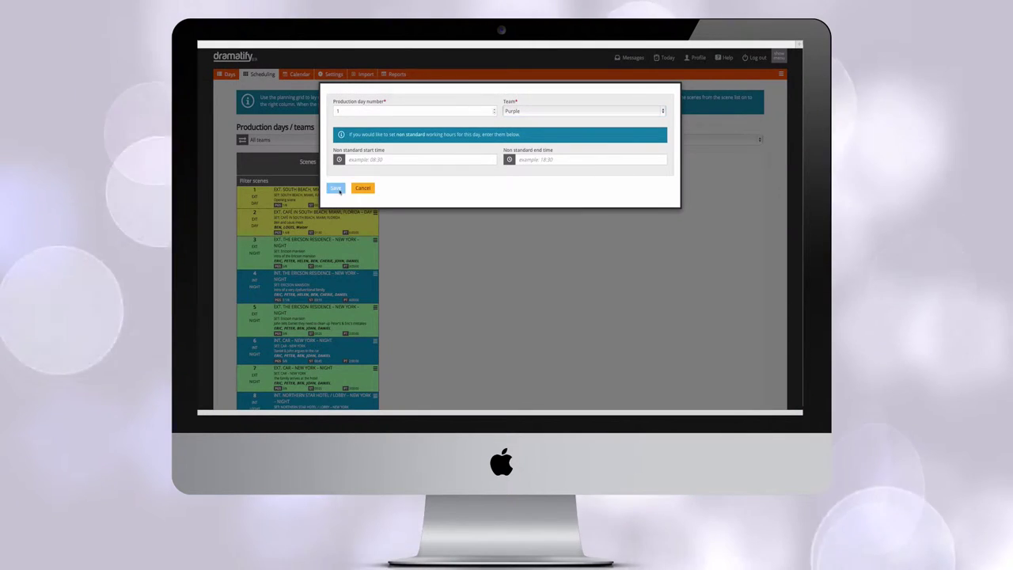
left_click(339, 190)
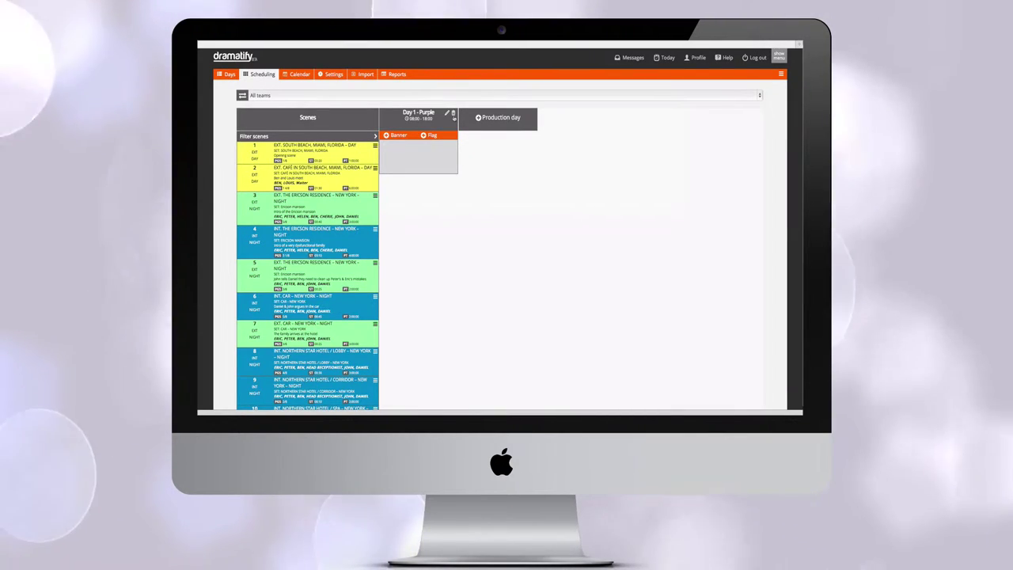
Delete the Purple team's day 1 schedule and create production day 1 for the Purple team again.
left_click(453, 113)
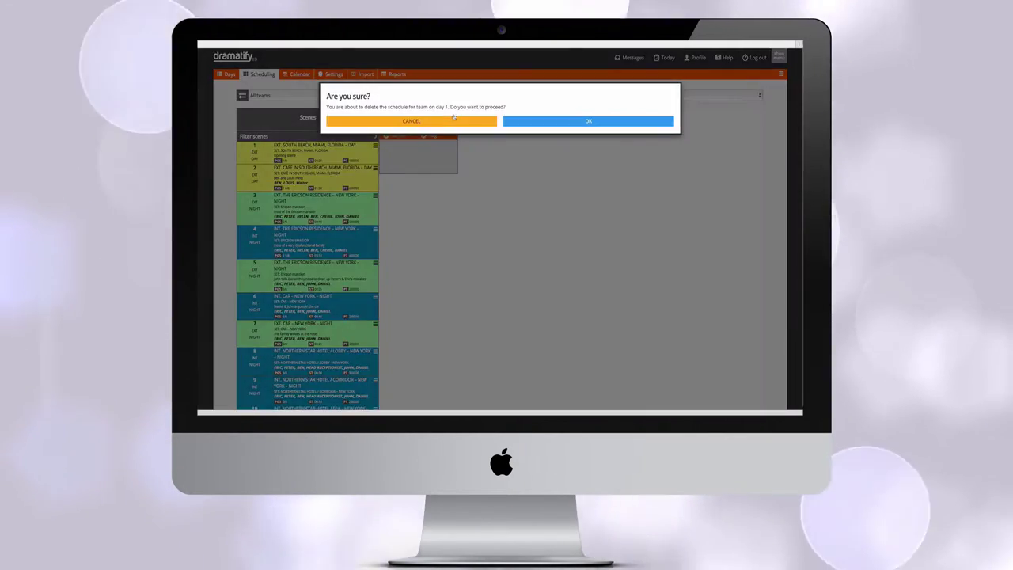
left_click(535, 123)
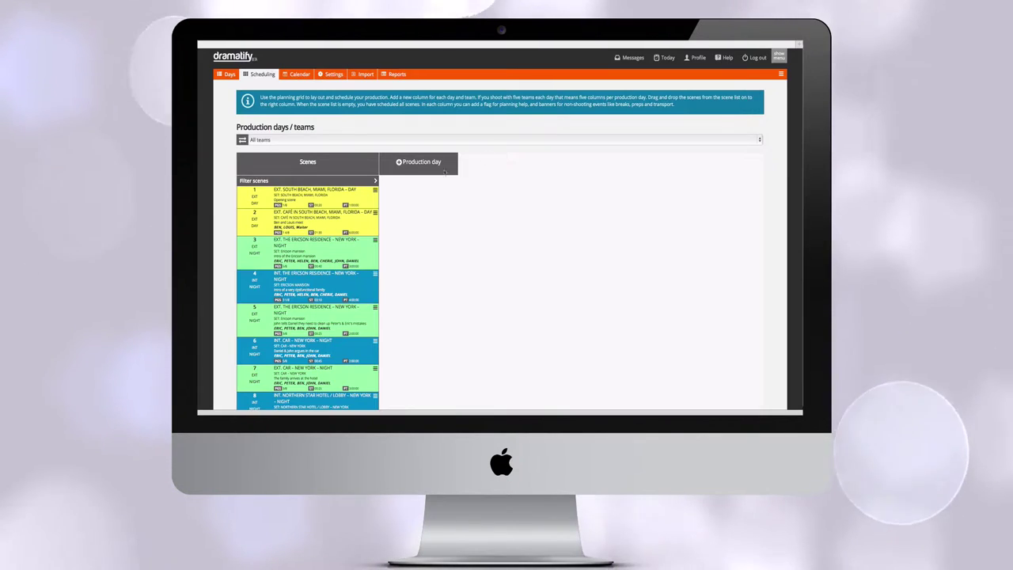
left_click(419, 162)
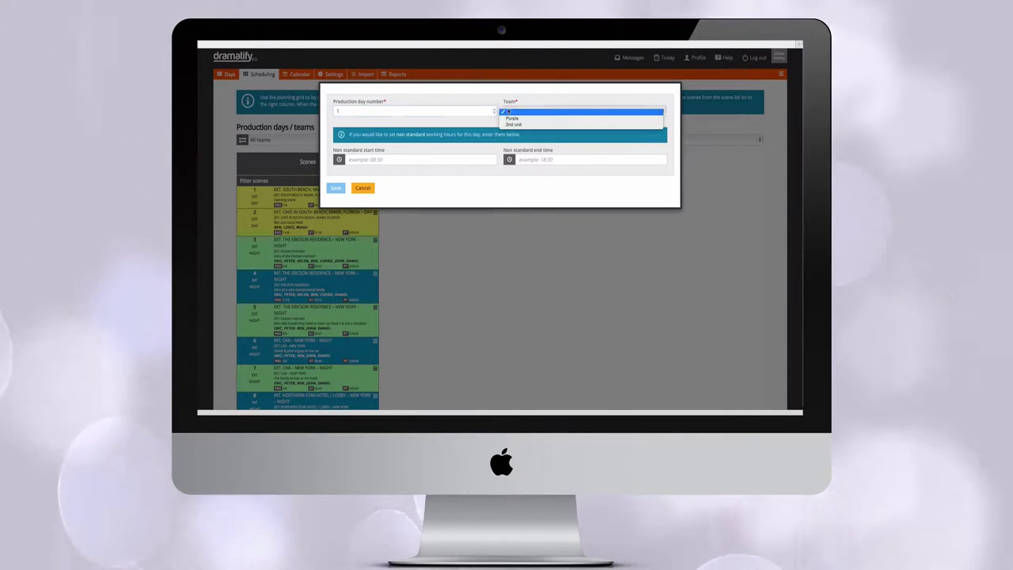
left_click(335, 188)
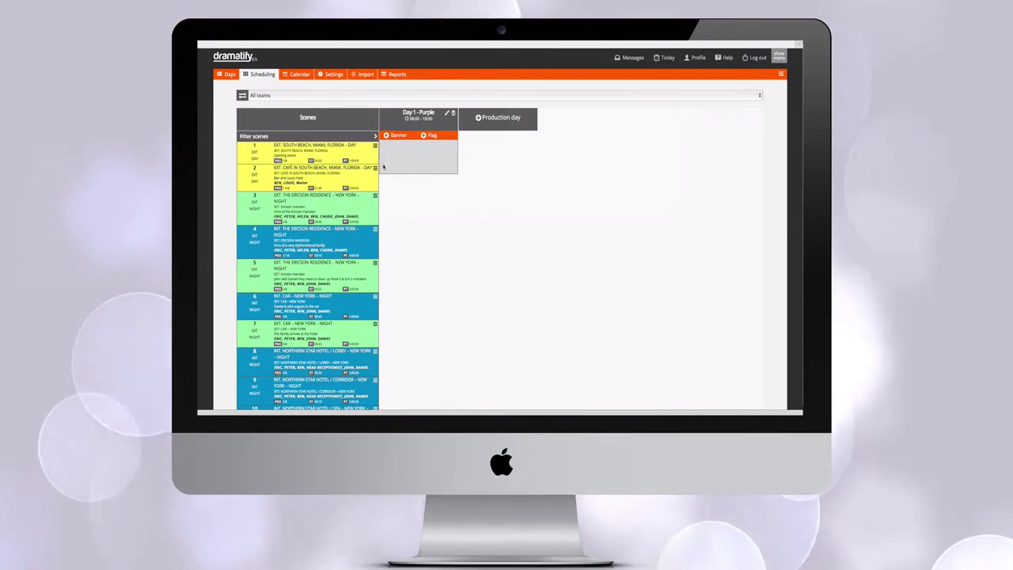
Schedule scenes 1 and 2 from the scene list, in that order, on Day 1 for the Purple team.
left_click_drag(324, 149, 415, 155)
left_click_drag(293, 150, 416, 170)
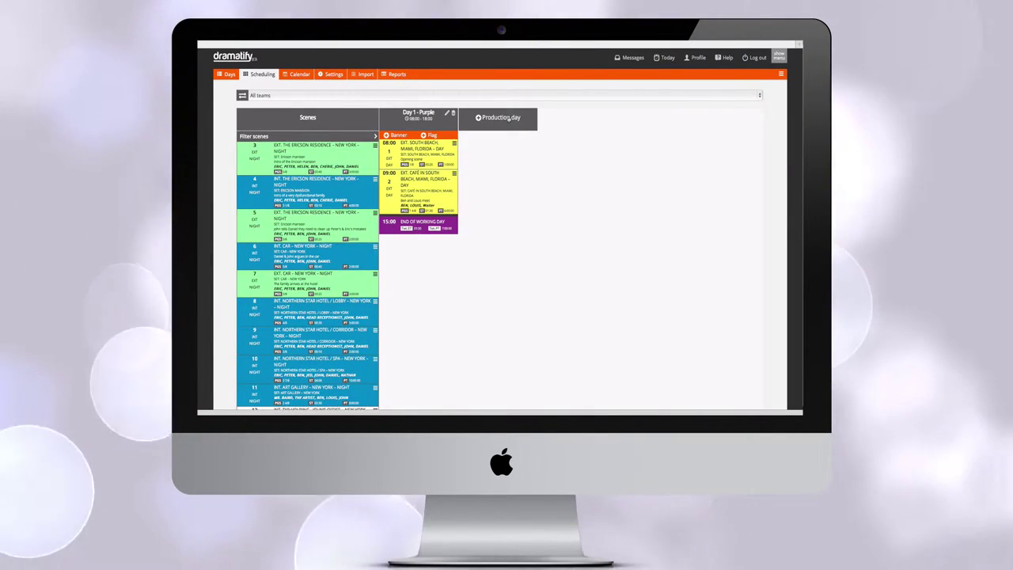
Add production day 2 for the Purple team with non-standard hours 16:00 to 23:55 and schedule scene 3 on it.
left_click(494, 117)
left_click(546, 111)
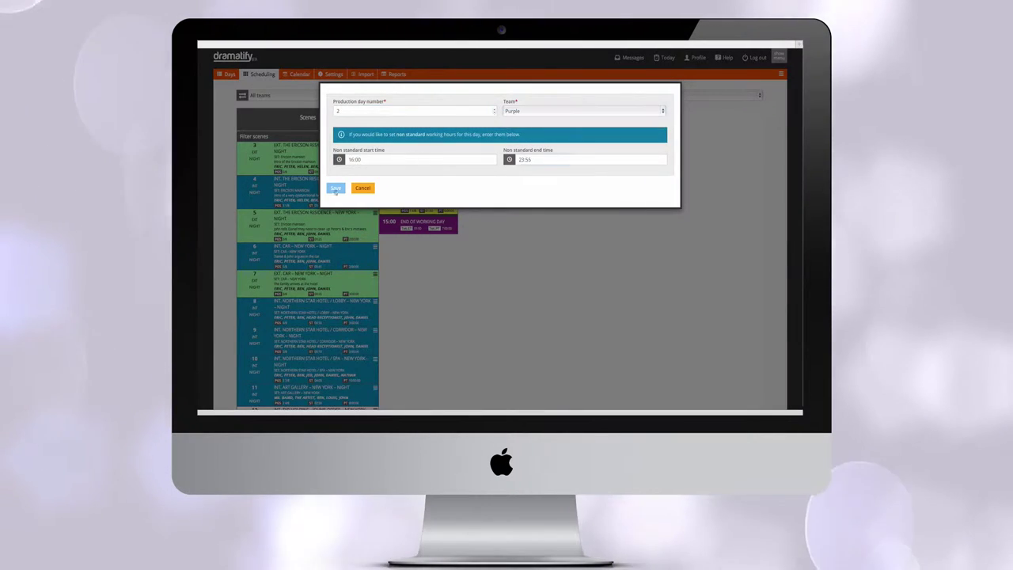
left_click(336, 188)
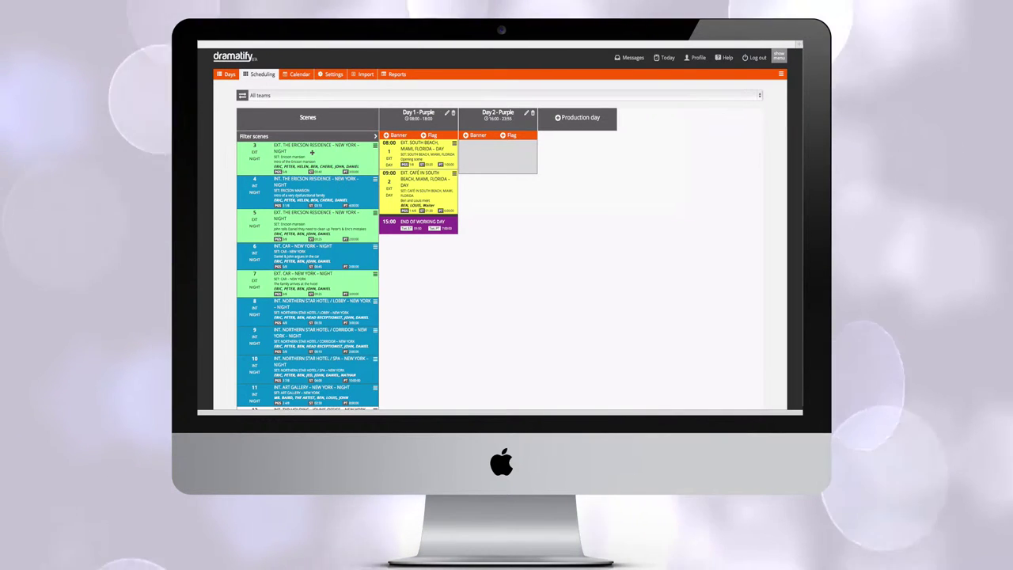
left_click_drag(313, 153, 487, 139)
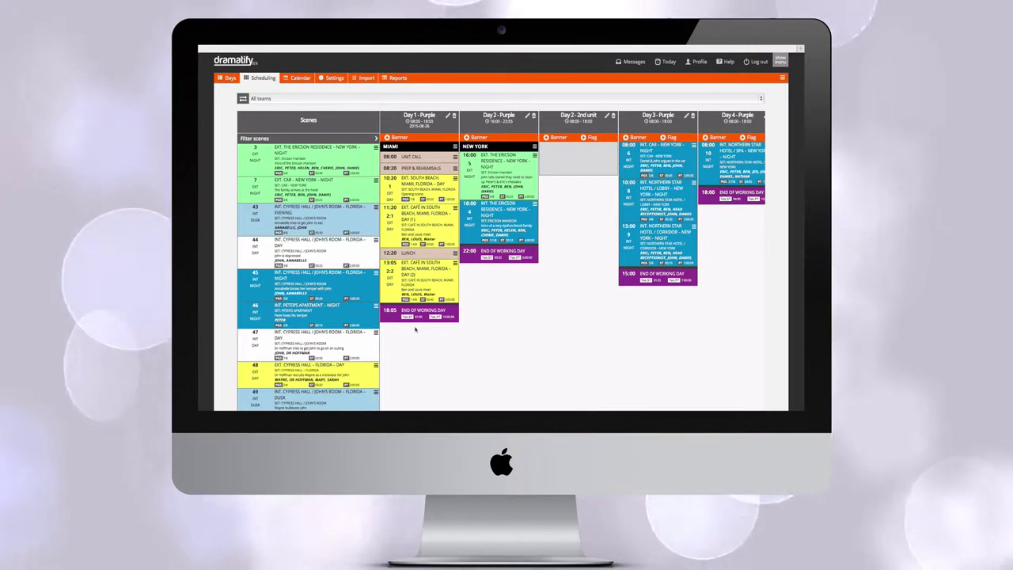
Place scene 3 first on Day 2 - Purple and split it, giving part 1 a 15-second segment time and 1:30 hours production time.
left_click_drag(322, 159, 501, 164)
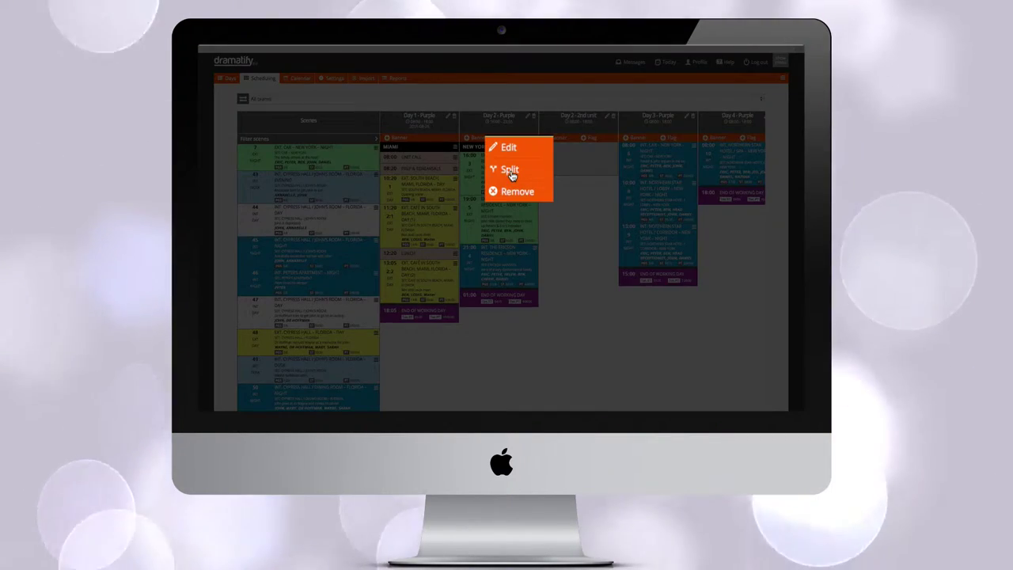
left_click(514, 169)
double_click(477, 163)
type("15")
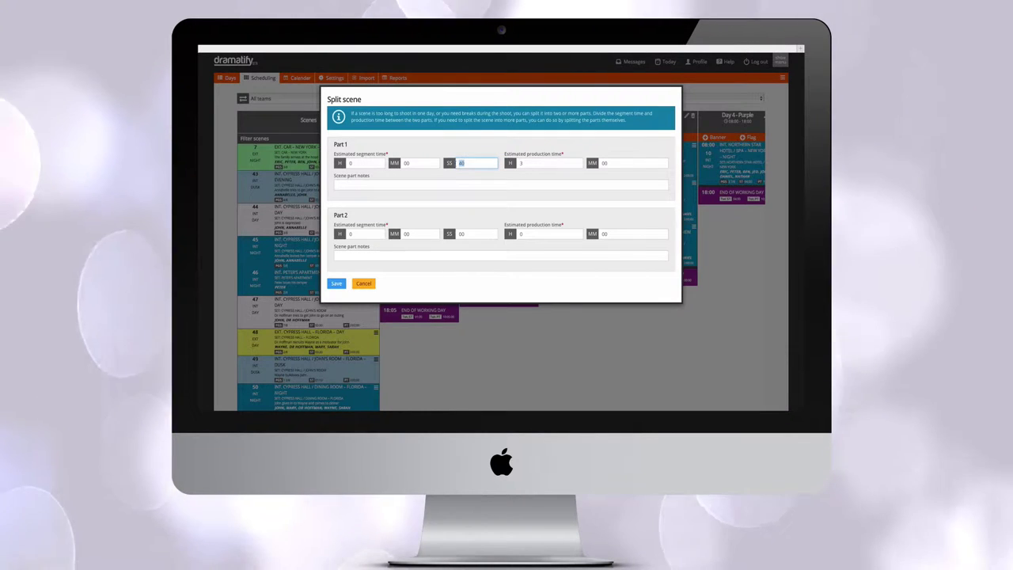
key("Tab")
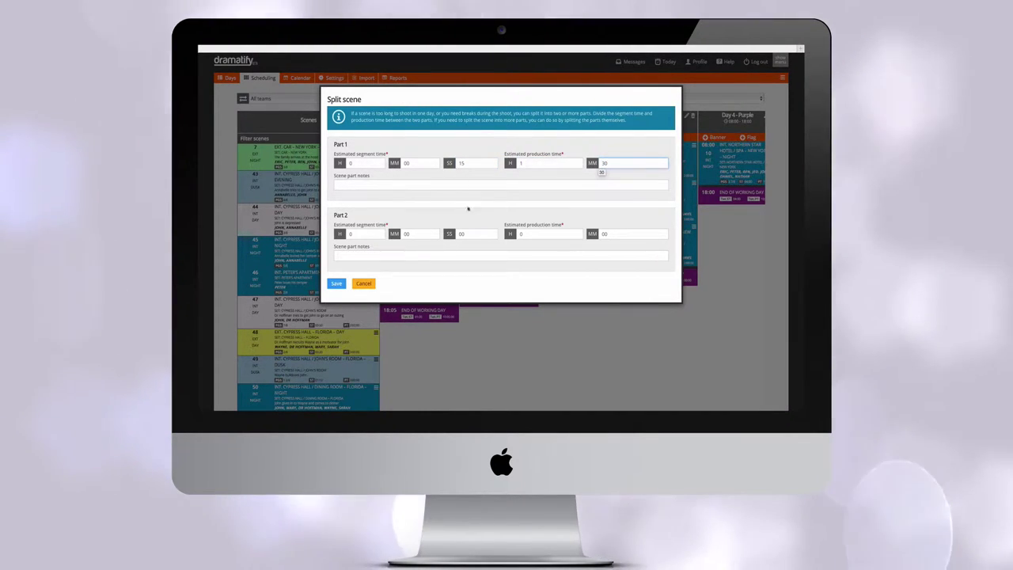
Give part 2 of scene 3 a 15-second segment time and 1:30 hours production time, and move it to Day 2 - 2nd unit.
double_click(475, 233)
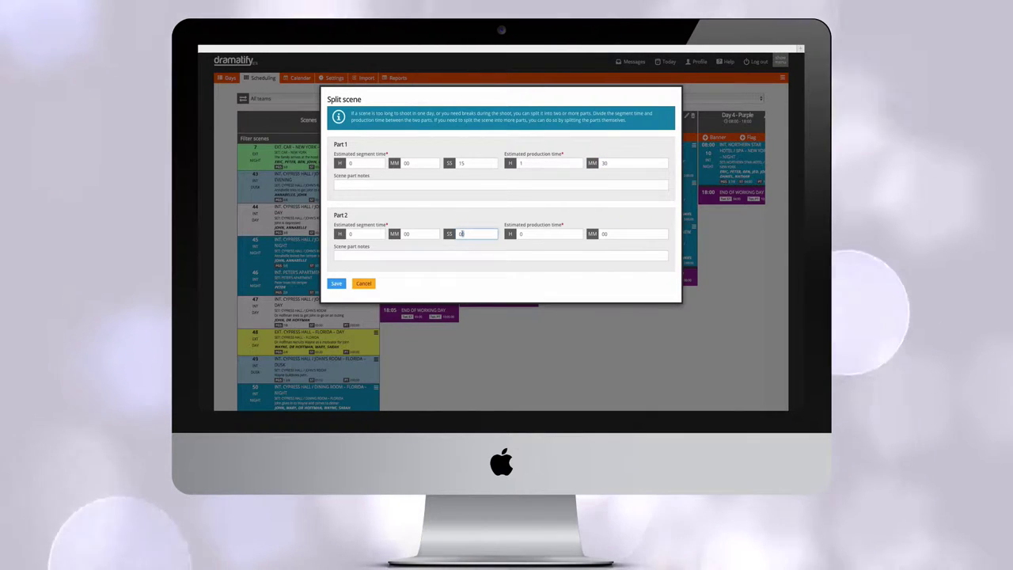
type("15")
key("Tab")
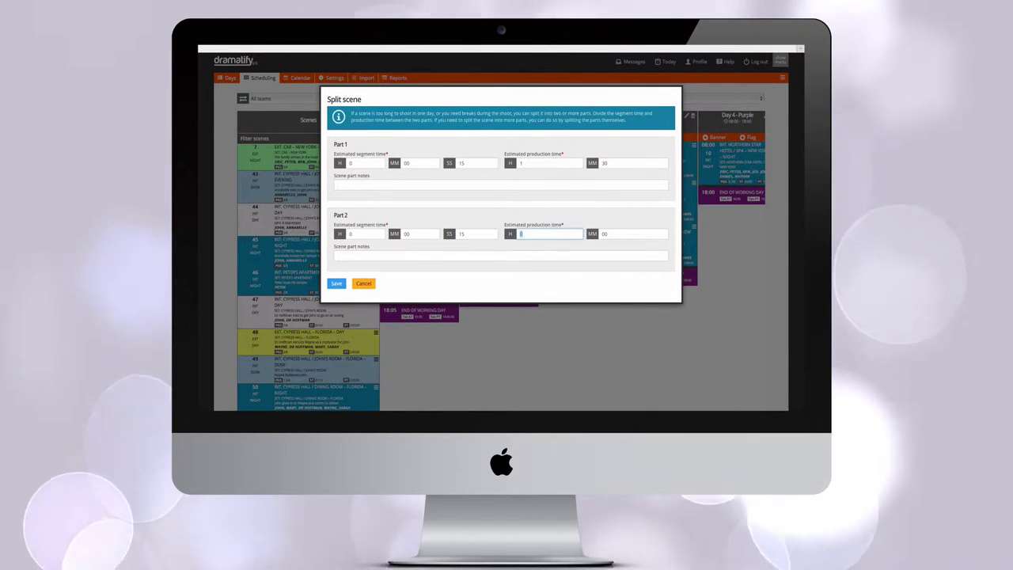
type("1")
key("Tab")
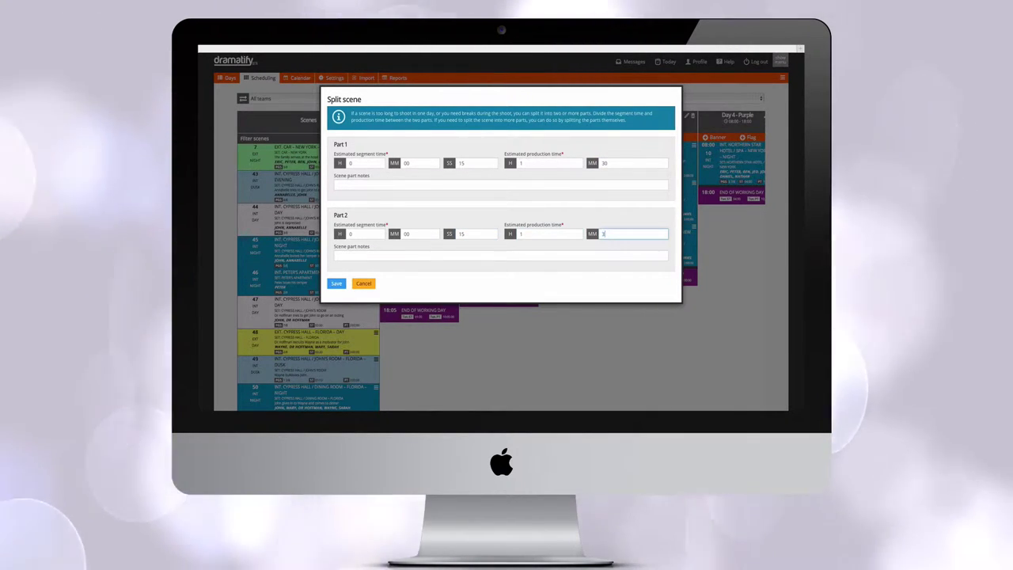
type("30")
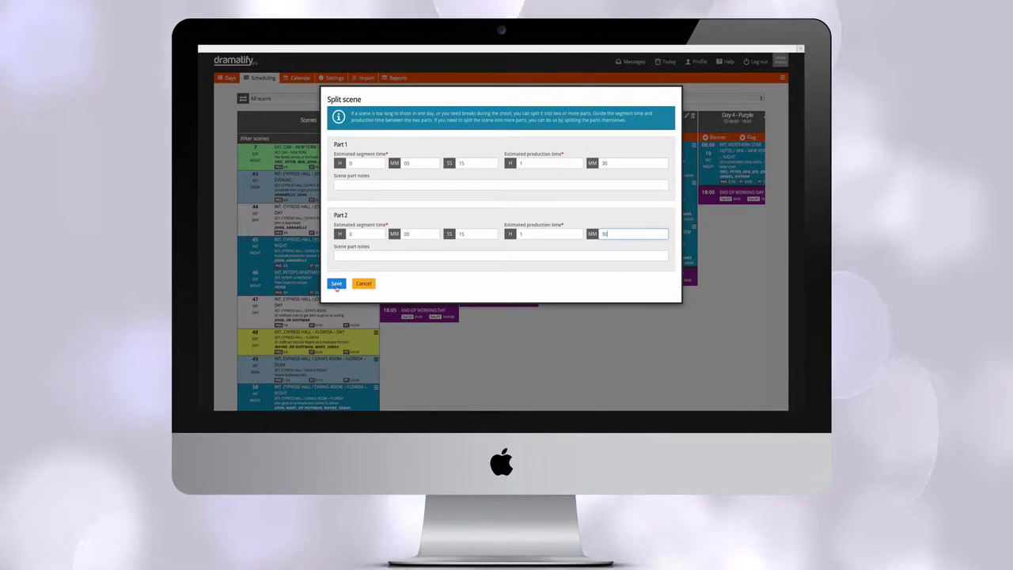
left_click(337, 283)
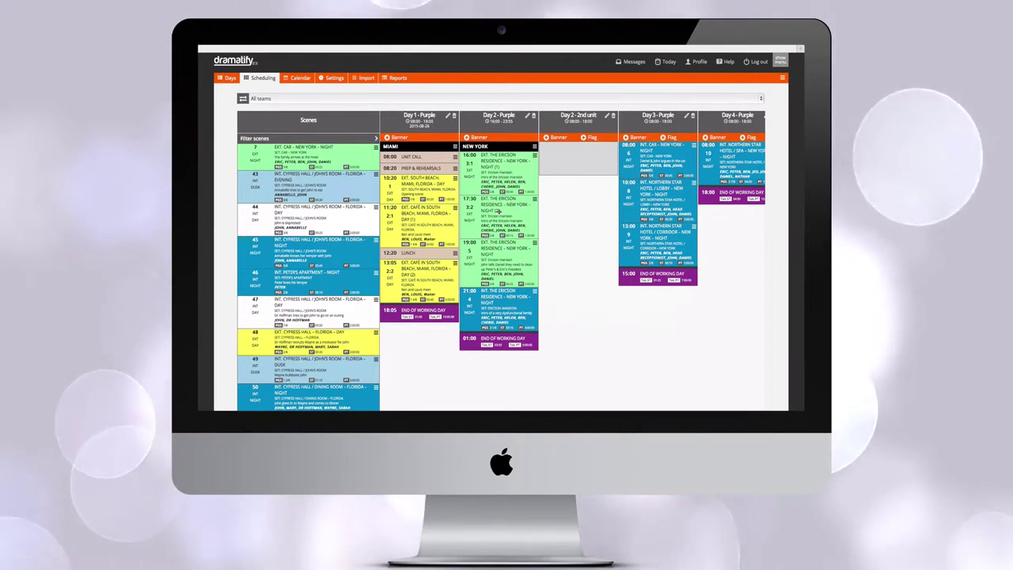
left_click_drag(487, 206, 572, 152)
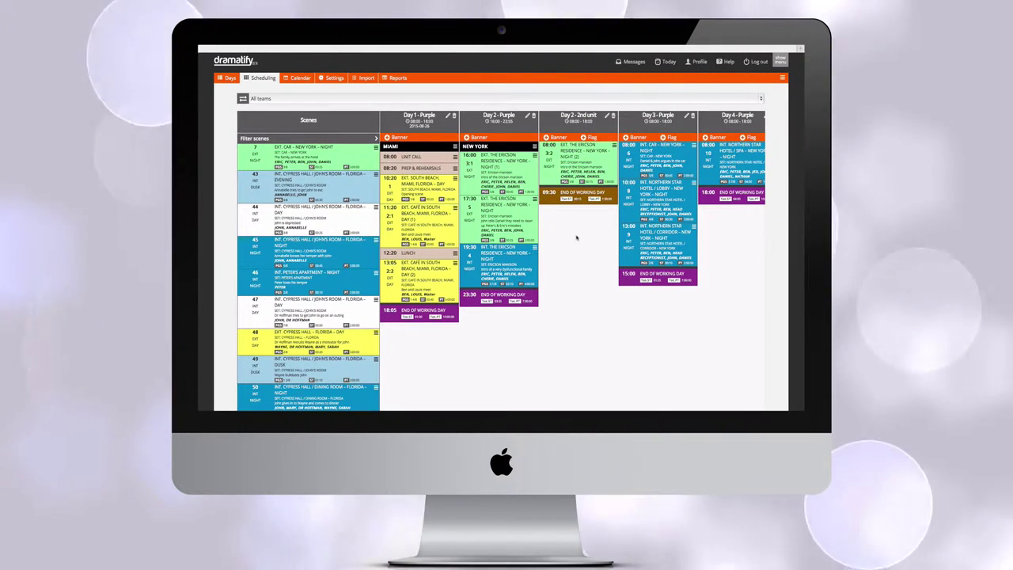
Un-split scene 3 with a 30-second segment time and 3-hour production time, and schedule it first on Day 2 - Purple.
left_click(614, 147)
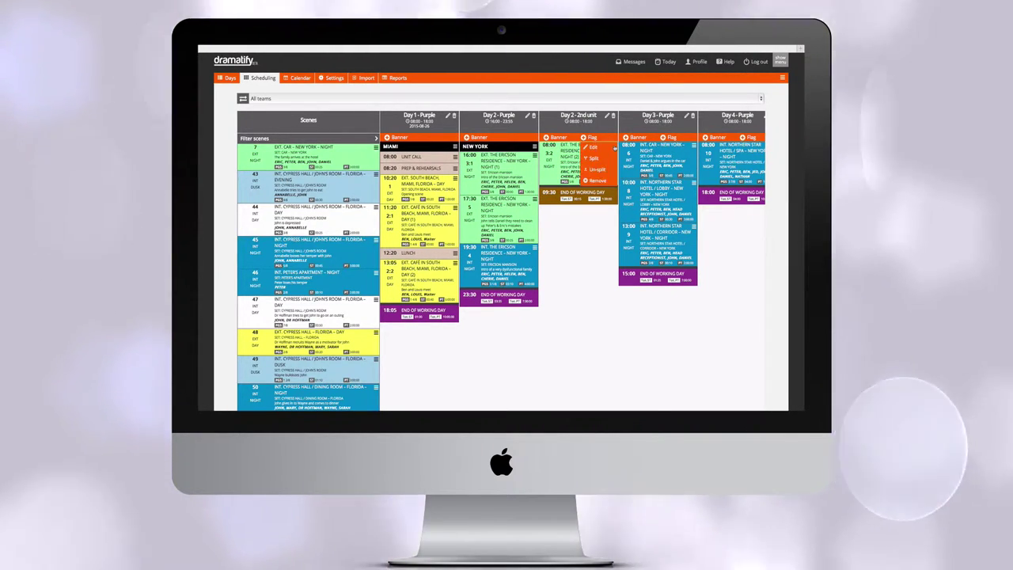
left_click(595, 170)
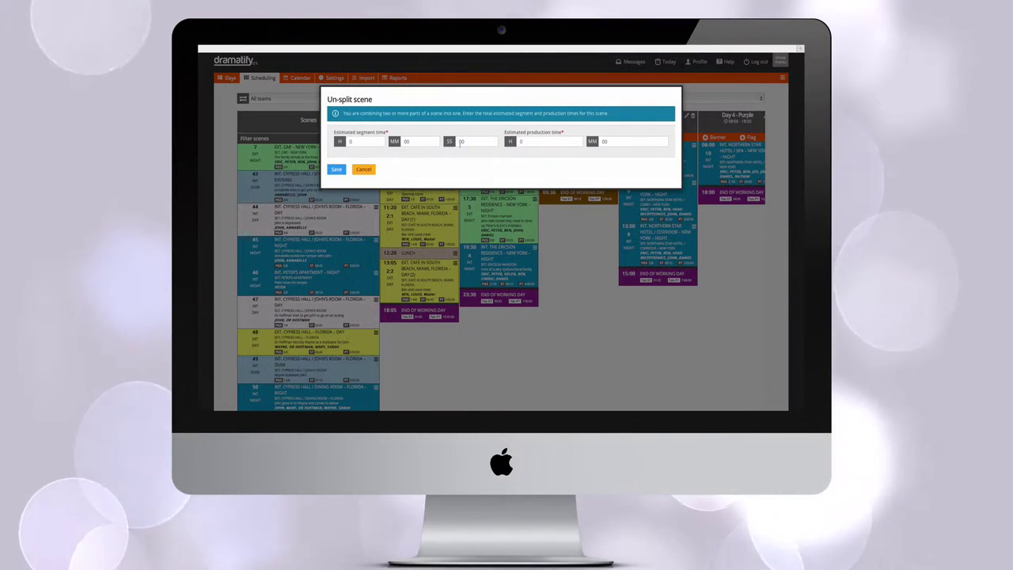
type("30")
left_click(520, 141)
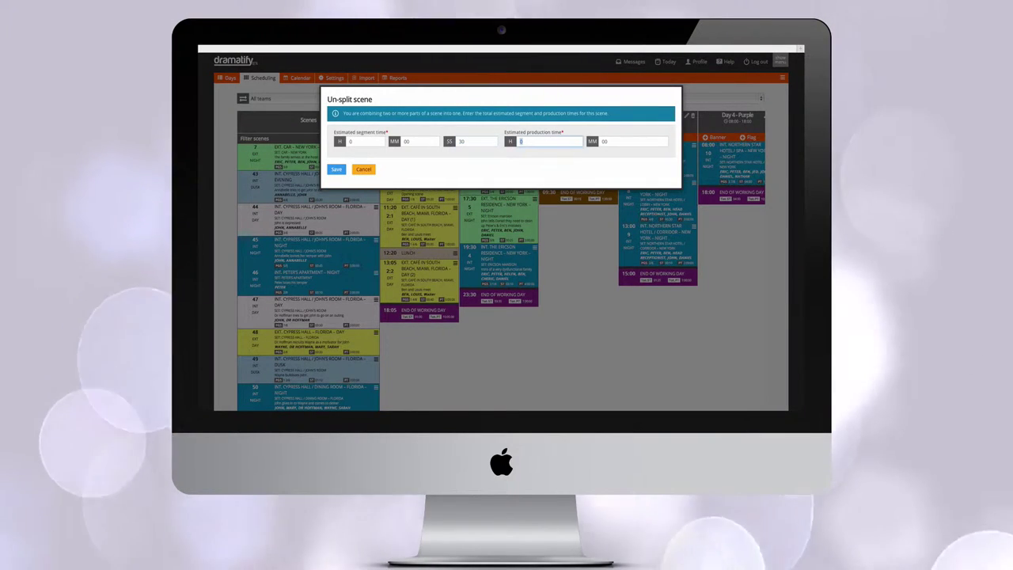
type("3")
key("Return")
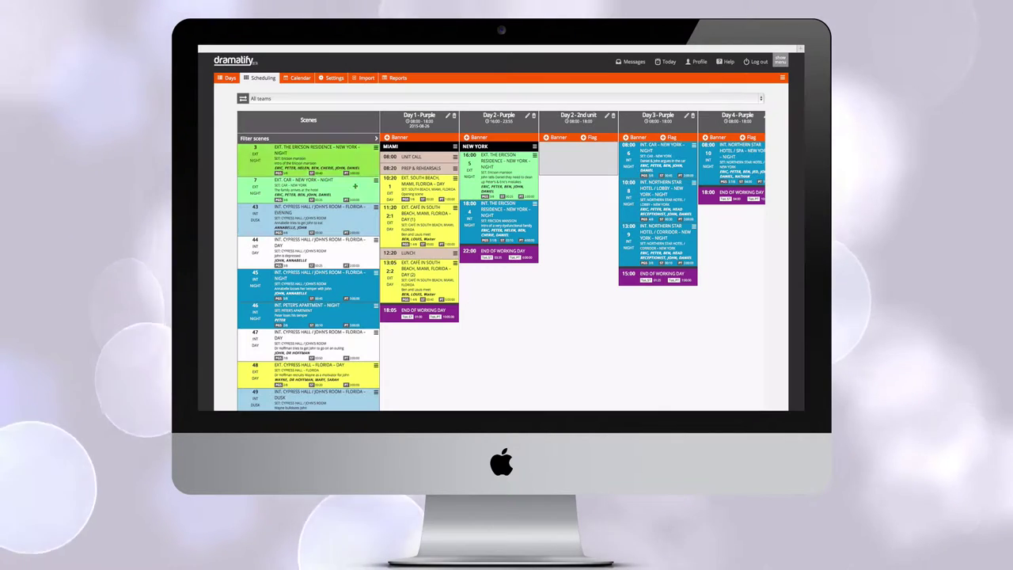
left_click_drag(325, 160, 503, 155)
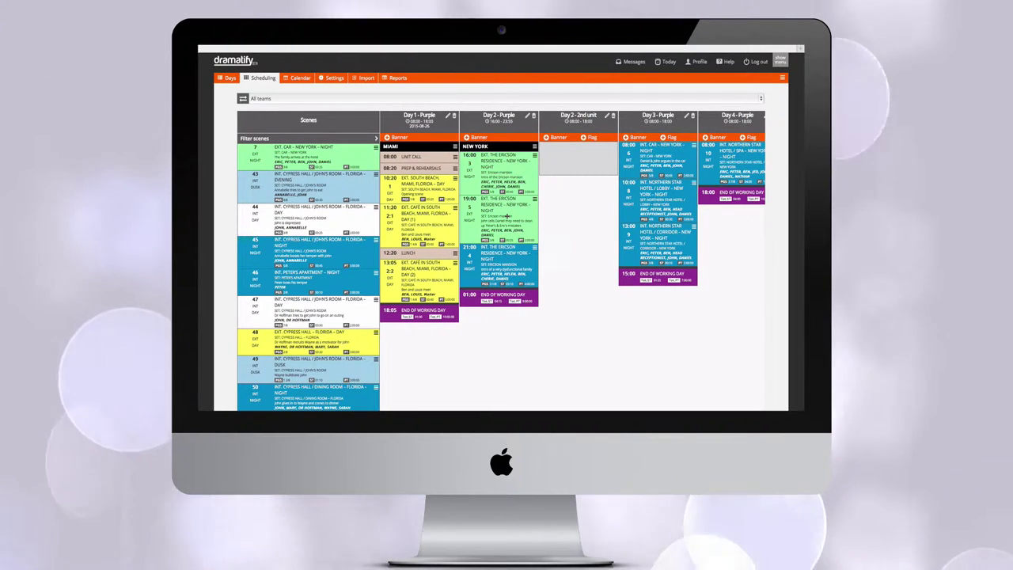
Move scene 5 from Day 2 - Purple to Day 2 - 2nd unit and remove it from the schedule there.
left_click_drag(499, 208, 577, 162)
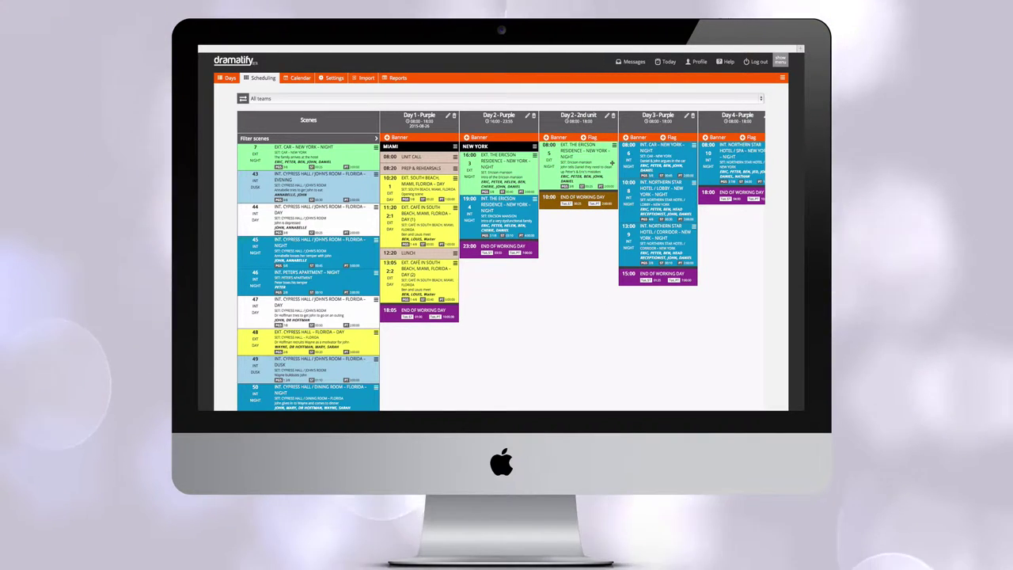
left_click(628, 140)
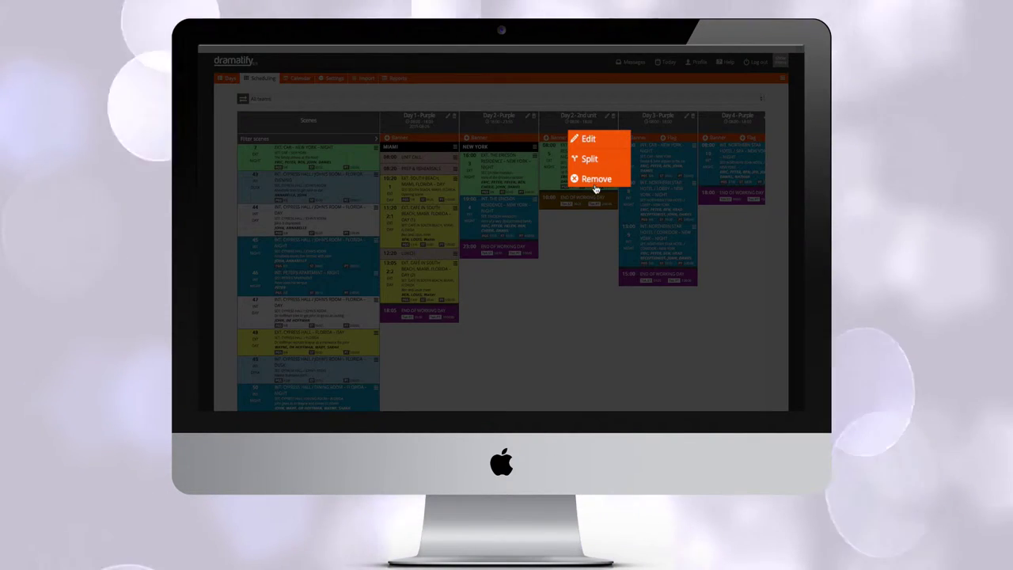
left_click(595, 179)
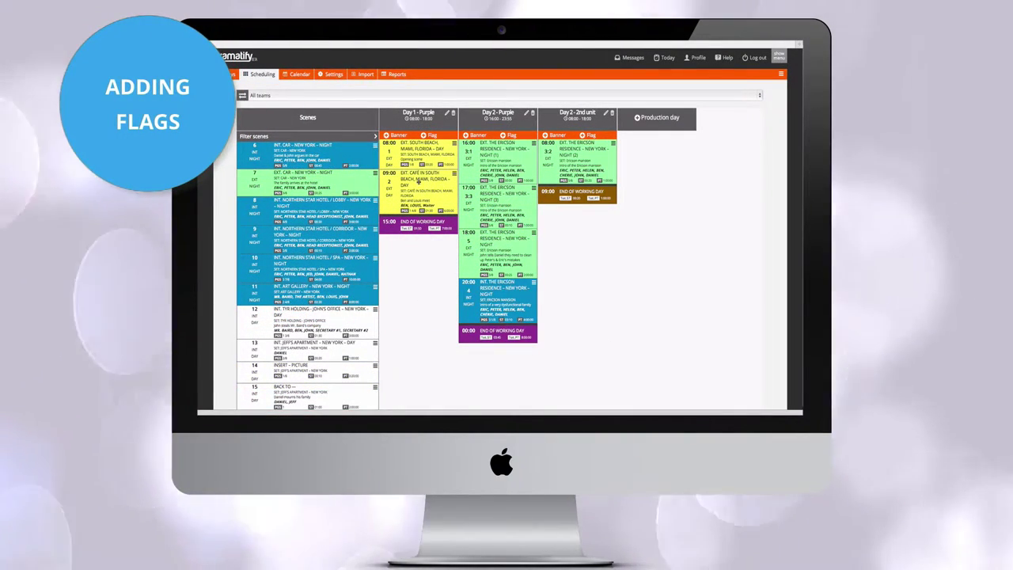
Add a flag reading MIAMI to Day 1 - Purple.
left_click(432, 135)
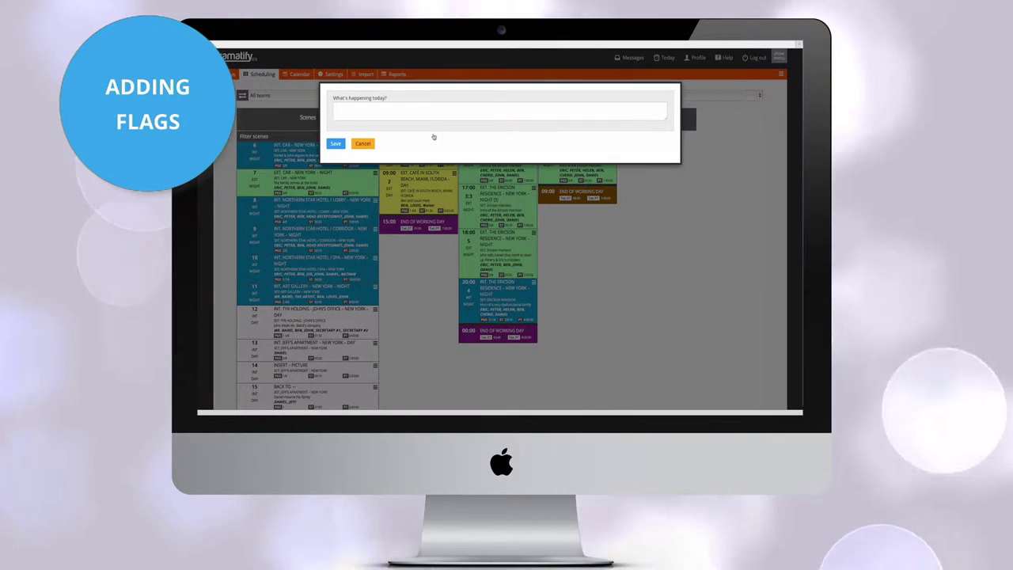
left_click(417, 112)
type("MIAMI")
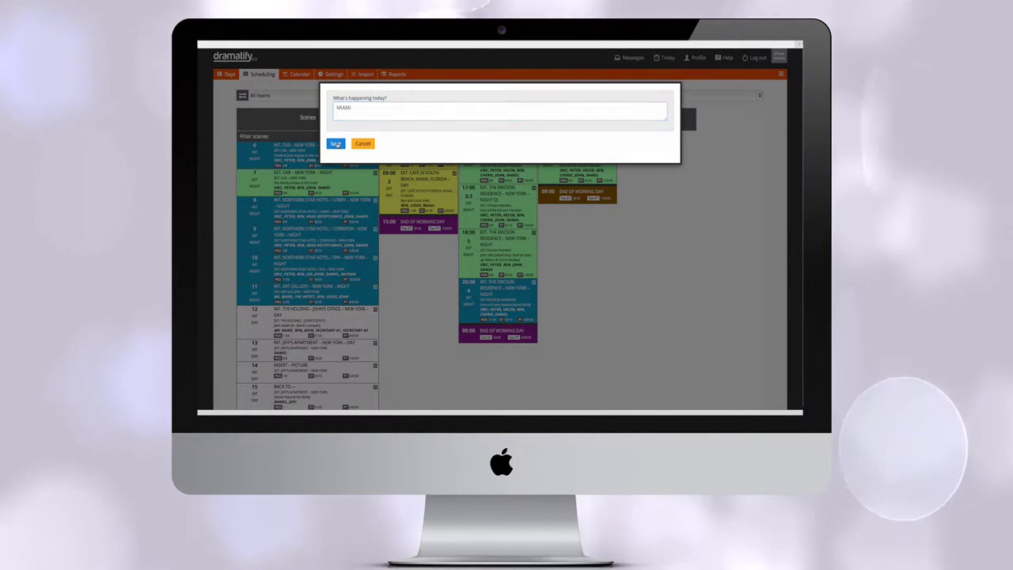
left_click(343, 145)
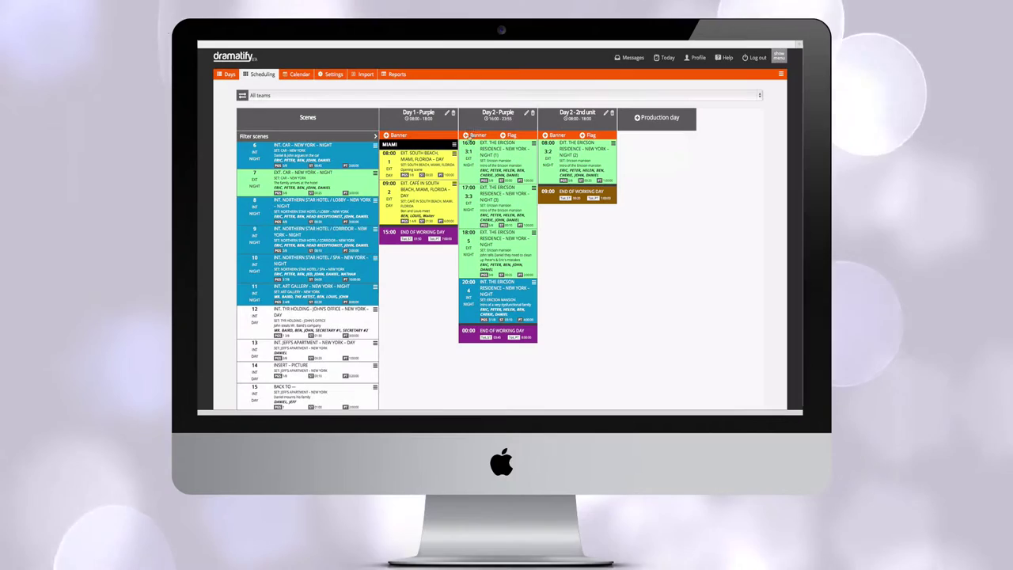
Add a flag reading NEW YORK to Day 2 - Purple.
left_click(473, 133)
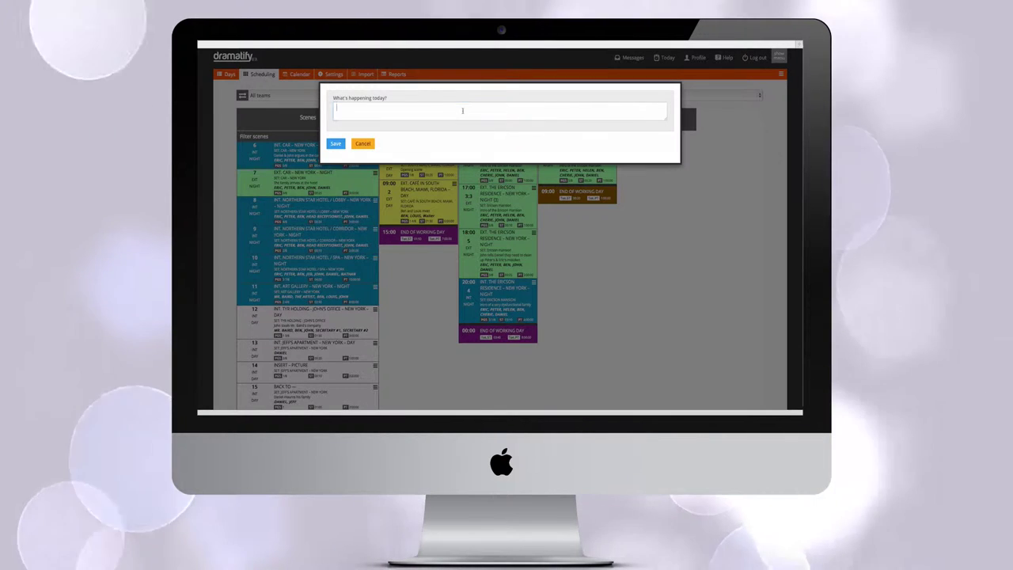
type("NEW")
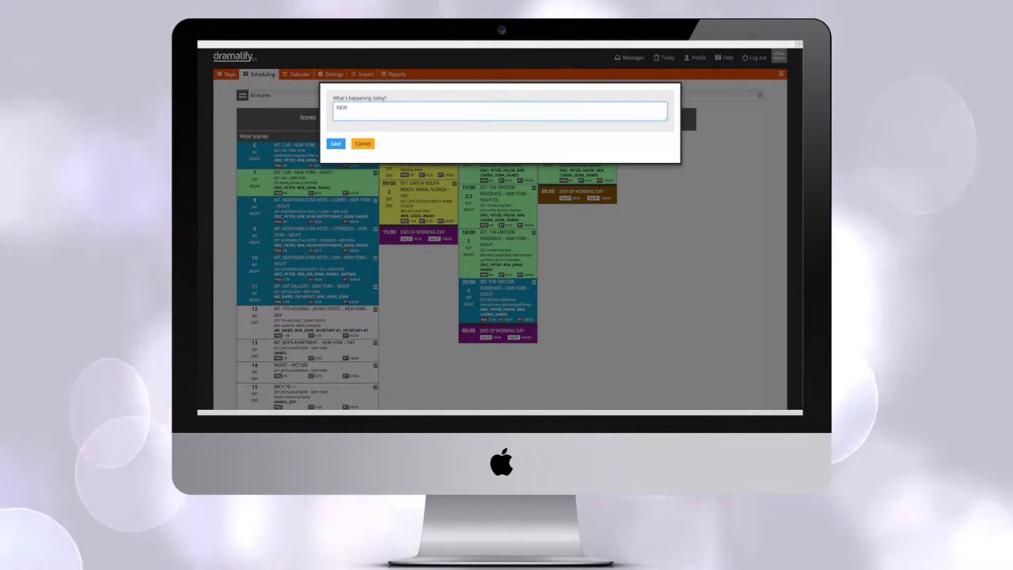
type(" YORK")
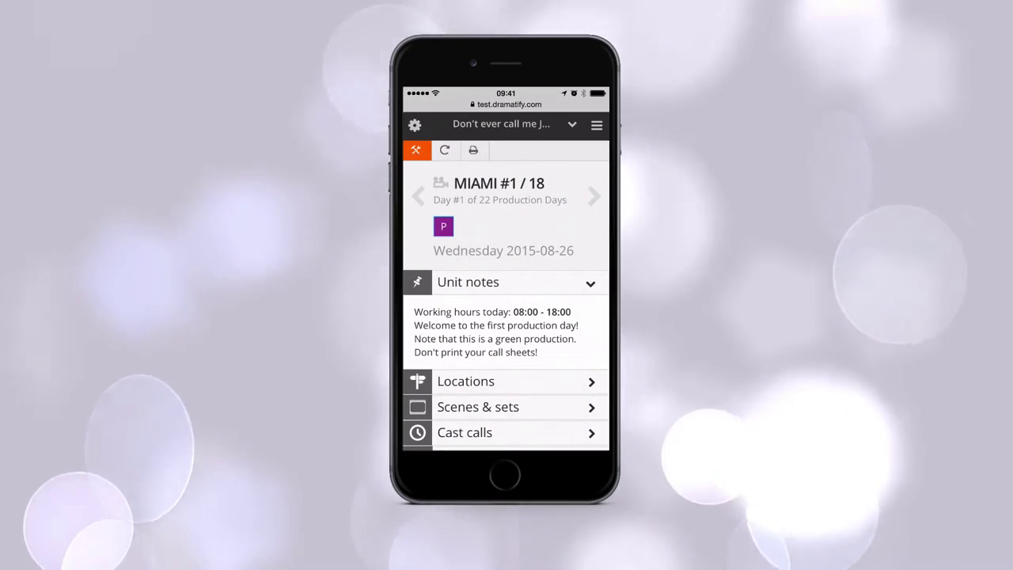
Look through the sections of the MIAMI production day page in the mobile view.
scroll(505, 317, "down", 2)
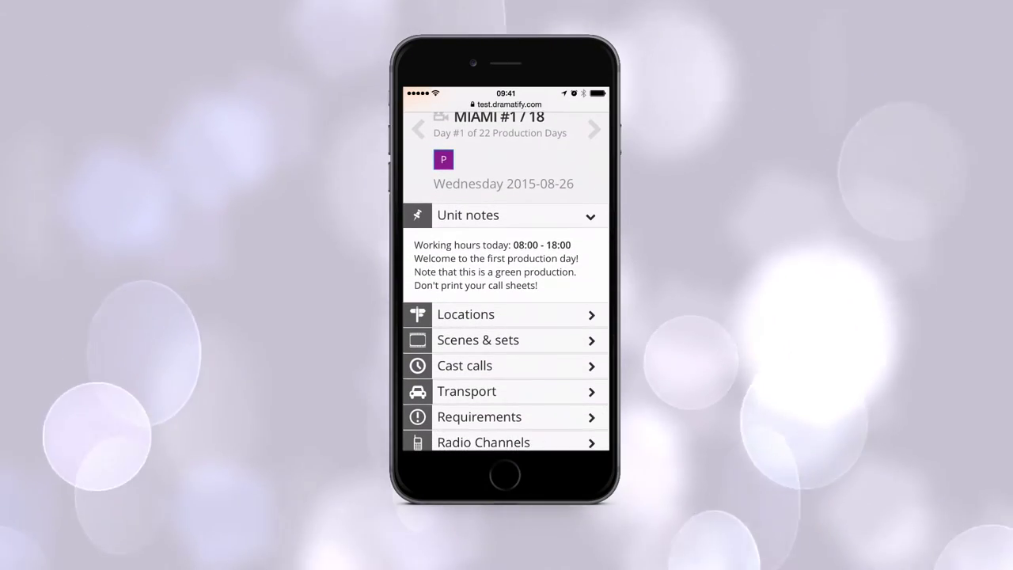
scroll(505, 316, "down", 1)
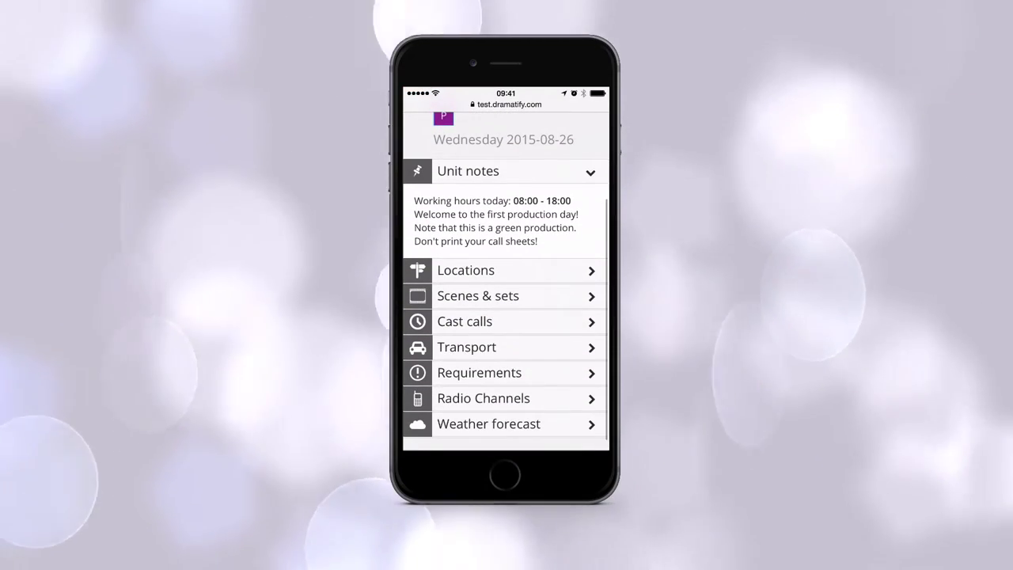
scroll(505, 316, "up", 3)
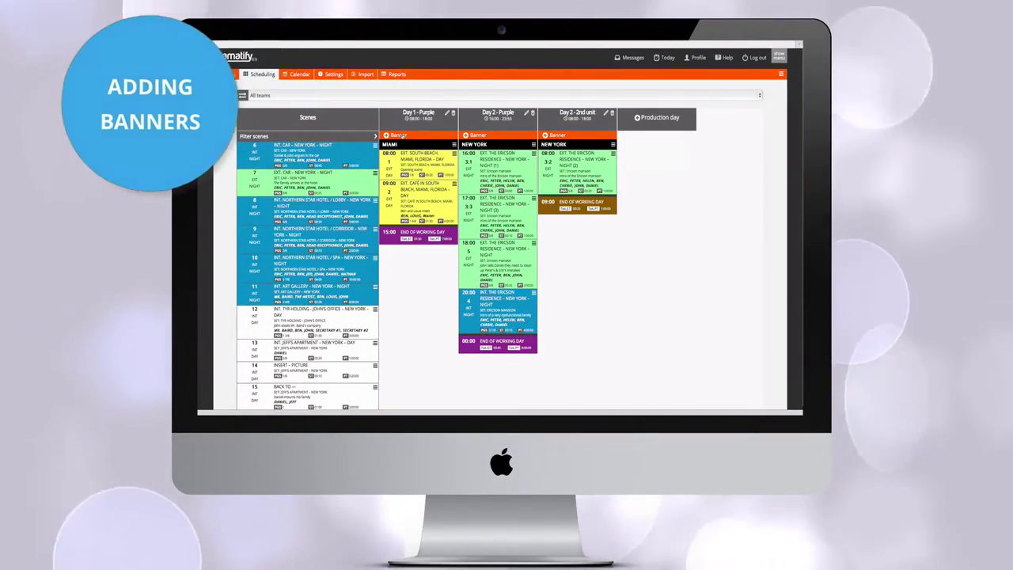
Add a 20-minute Unit Call banner to Day 1 - Purple and place it first in the day.
left_click(398, 135)
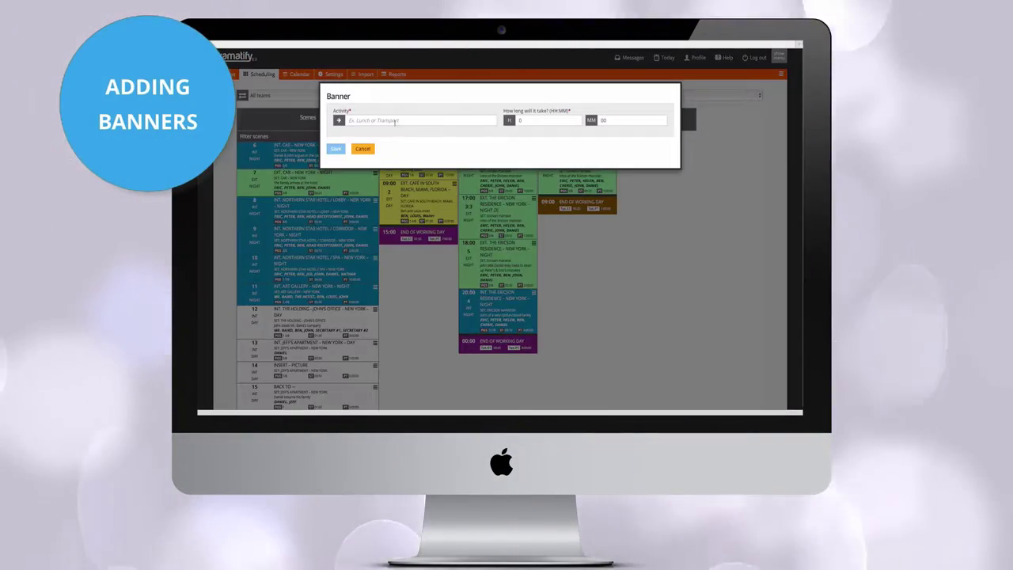
type("Unit Call")
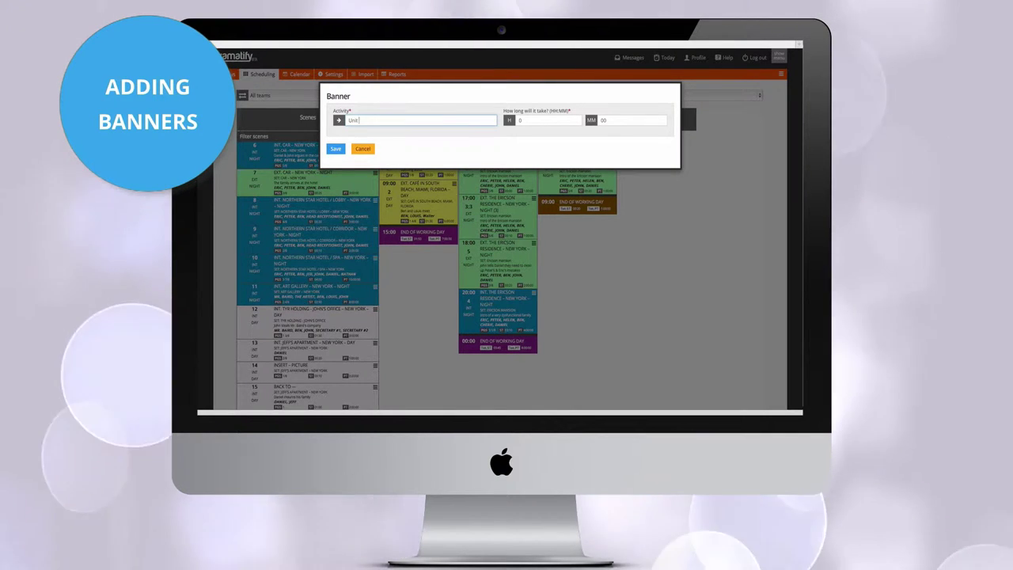
key("Tab")
key("Tab")
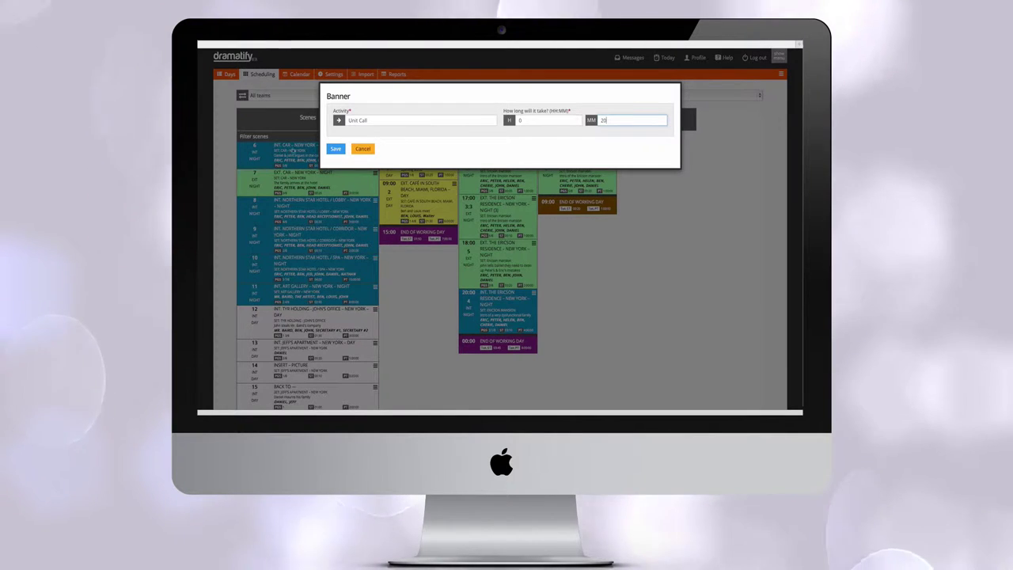
left_click(337, 149)
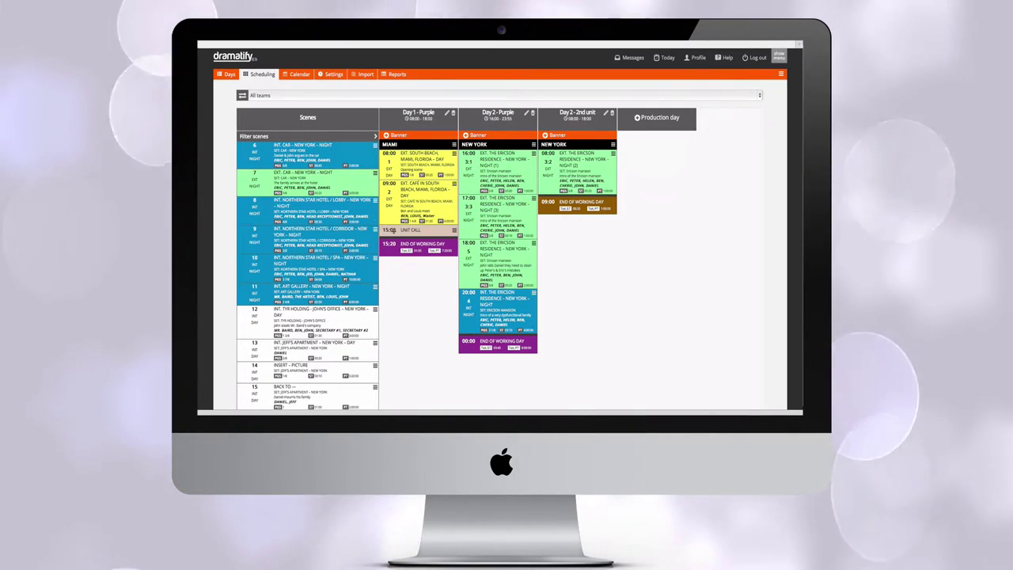
left_click_drag(392, 230, 391, 178)
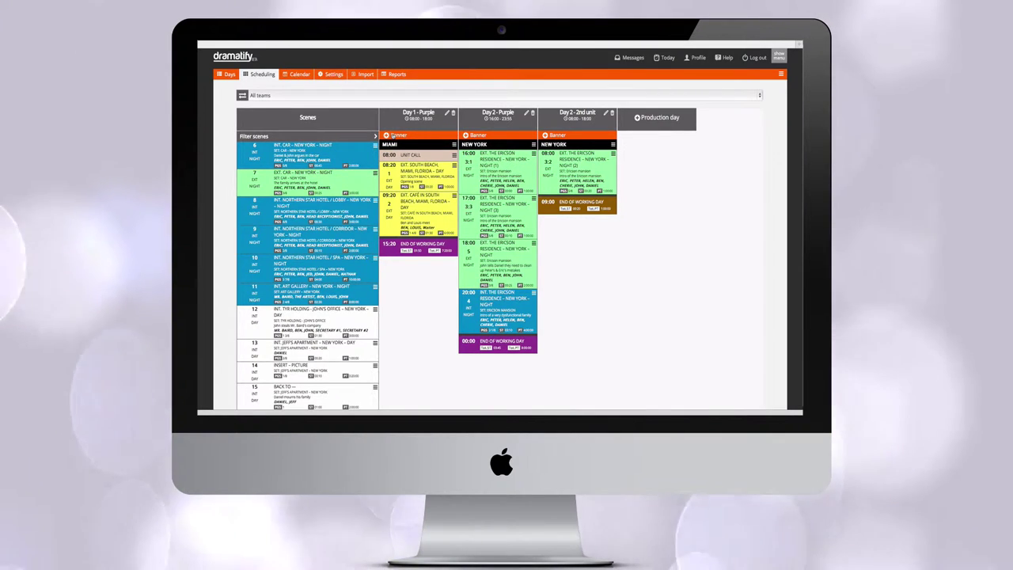
Add a 45-minute Lunch banner to Day 1 - Purple and place the Prep & Rehearsals banner directly after Unit Call.
left_click(396, 135)
type("Lunch")
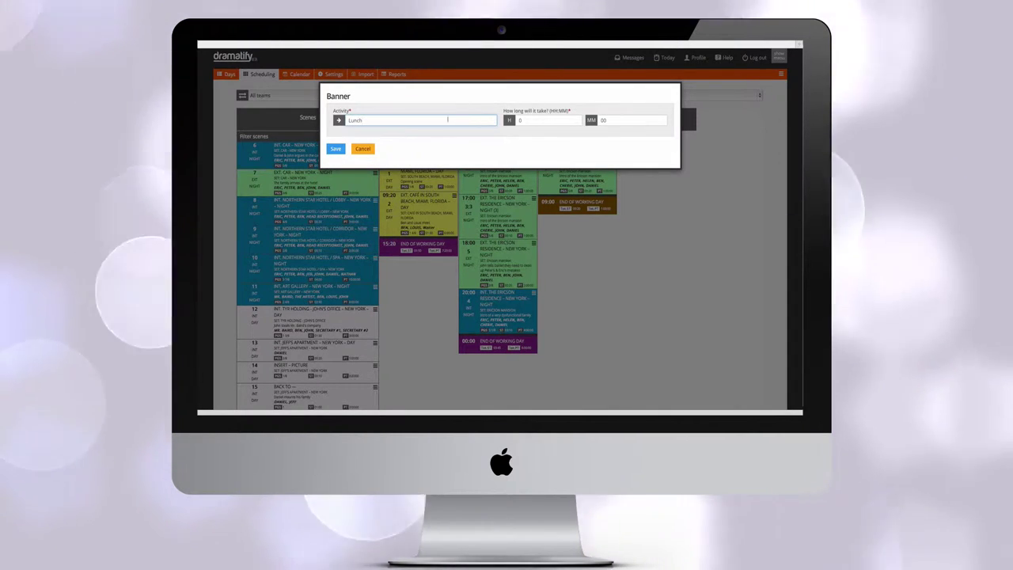
left_click(604, 119)
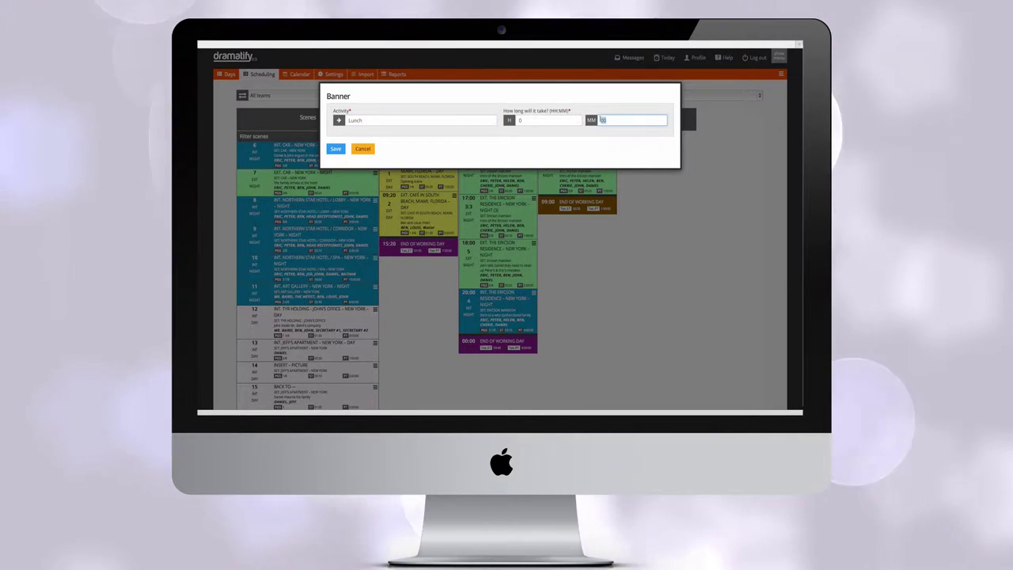
left_click(336, 149)
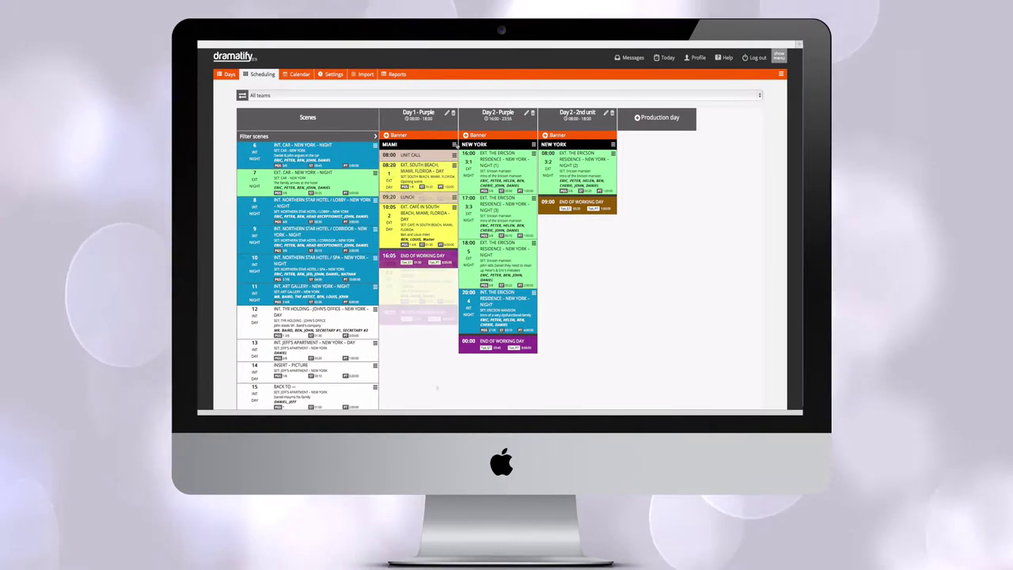
left_click_drag(418, 273, 418, 171)
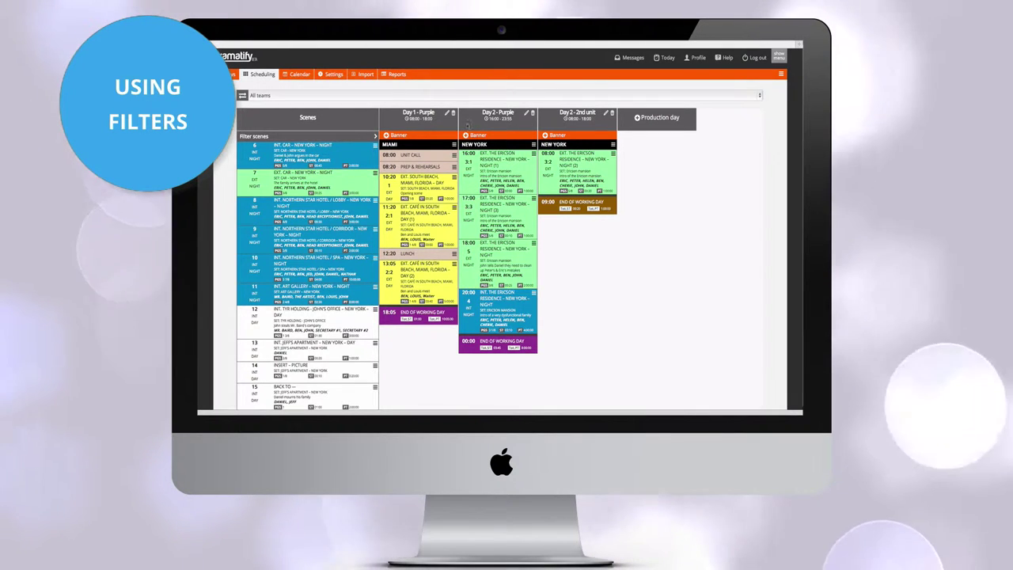
Filter the production days by the Purple team and by the 2nd unit, and restore all teams.
left_click(463, 95)
left_click(459, 103)
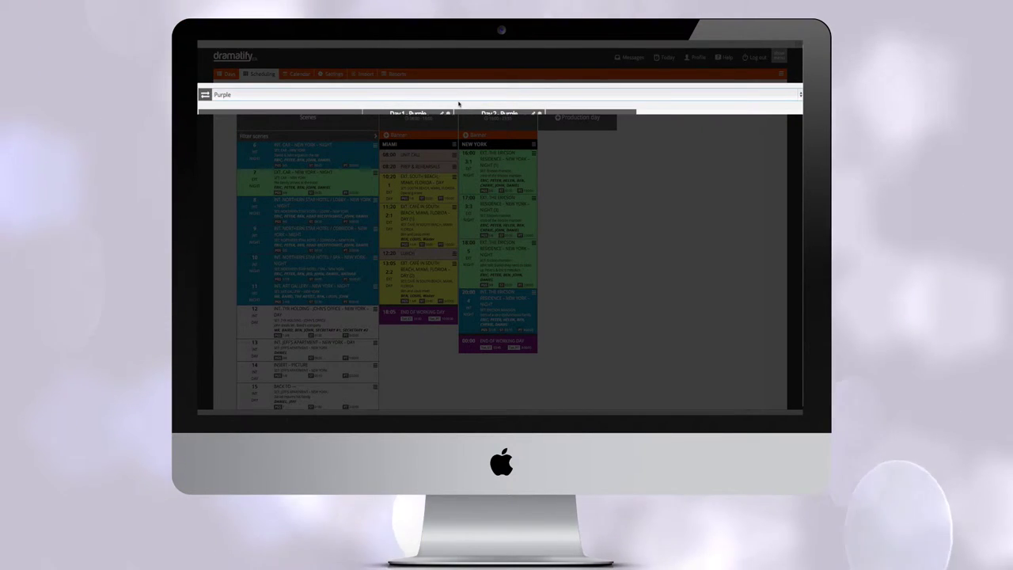
left_click(456, 96)
left_click(459, 102)
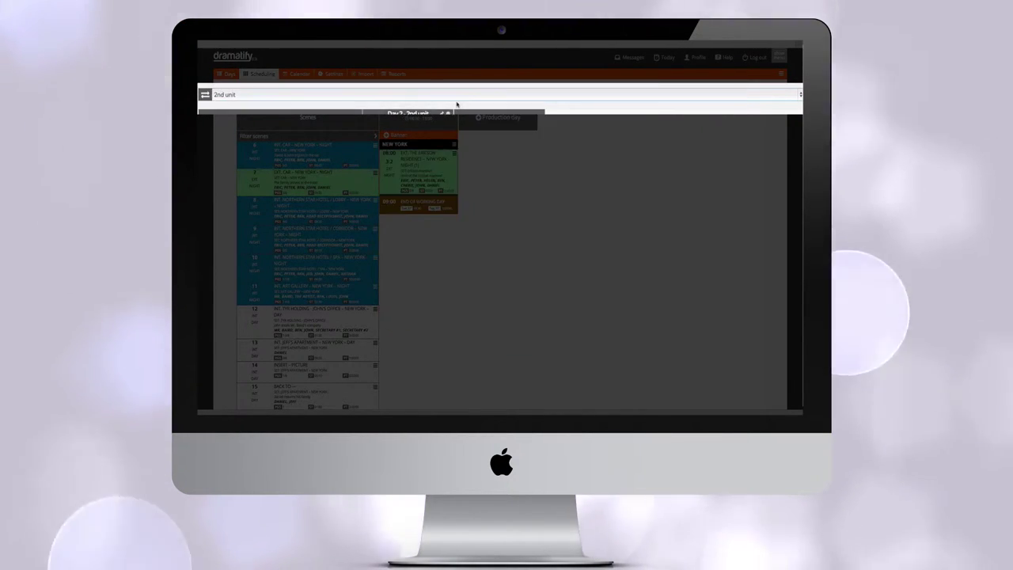
left_click(460, 96)
left_click(459, 84)
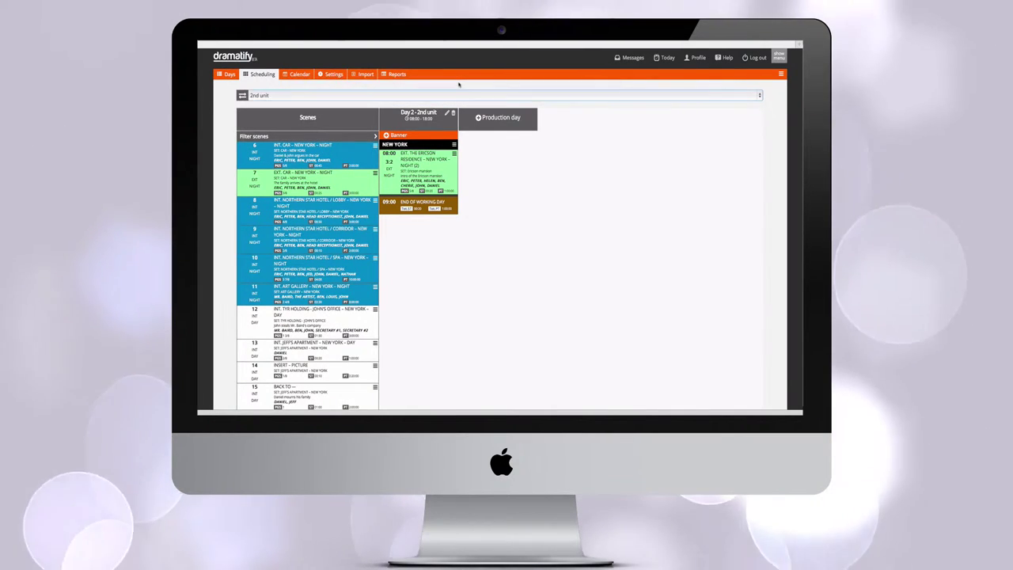
Filter the unscheduled scenes to EXT and NIGHT, and reset both filters.
left_click(269, 150)
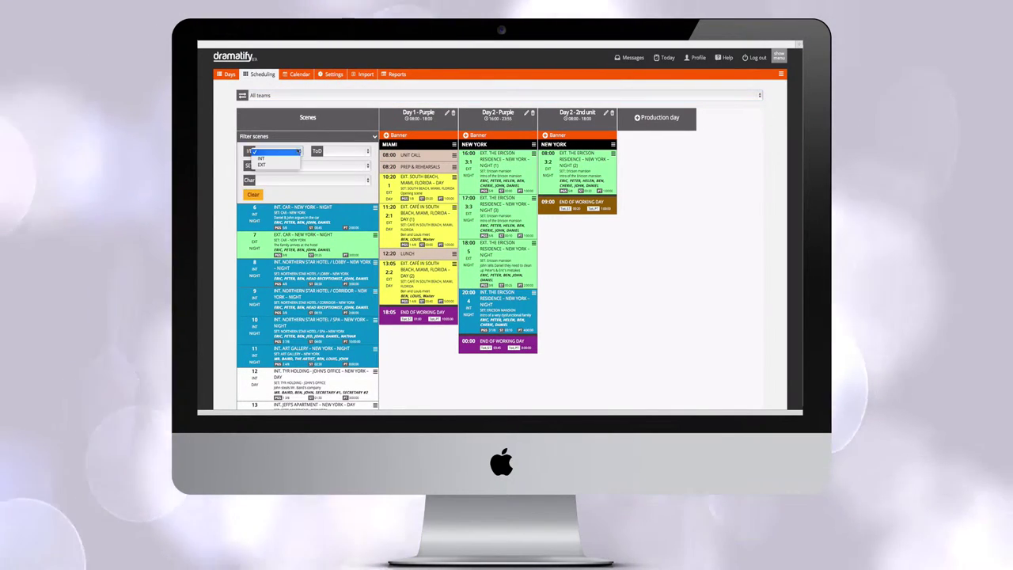
left_click(266, 163)
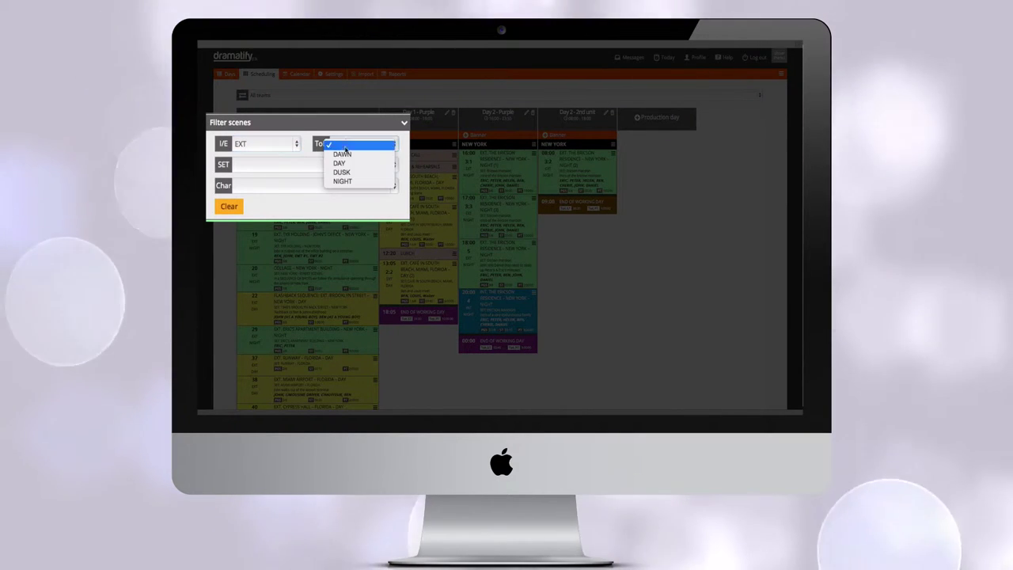
left_click(333, 151)
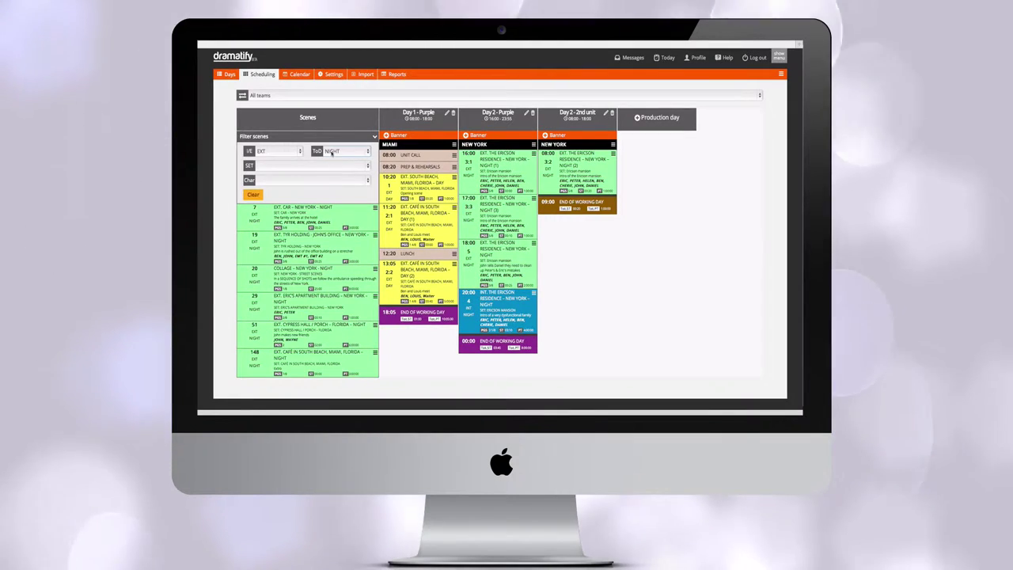
left_click(297, 150)
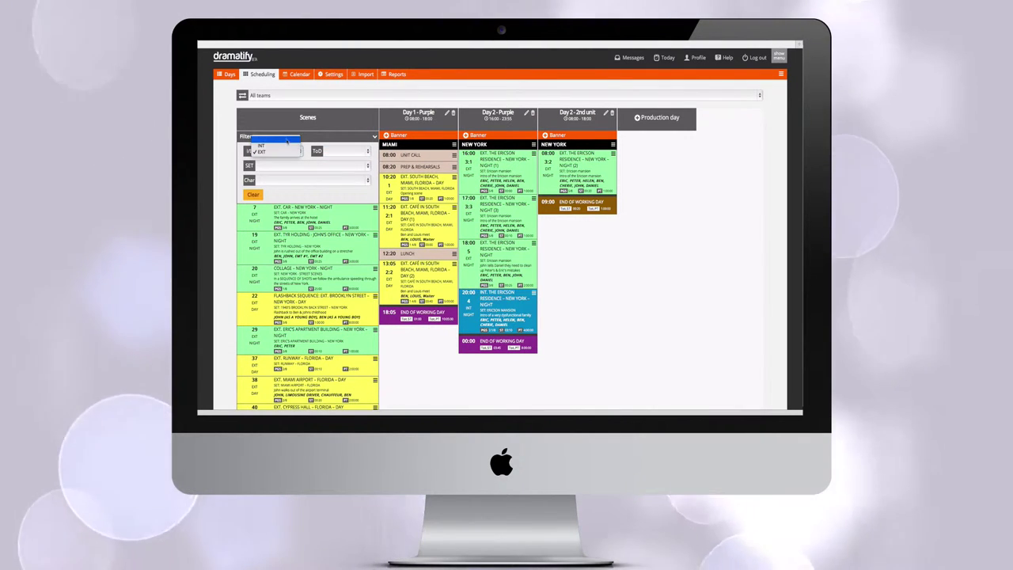
left_click(269, 144)
Filter the scenes by the set CAFÉ IN SOUTH BEACH, MIAMI, FLORIDA, reset it, and open the character filter's choices.
left_click(281, 165)
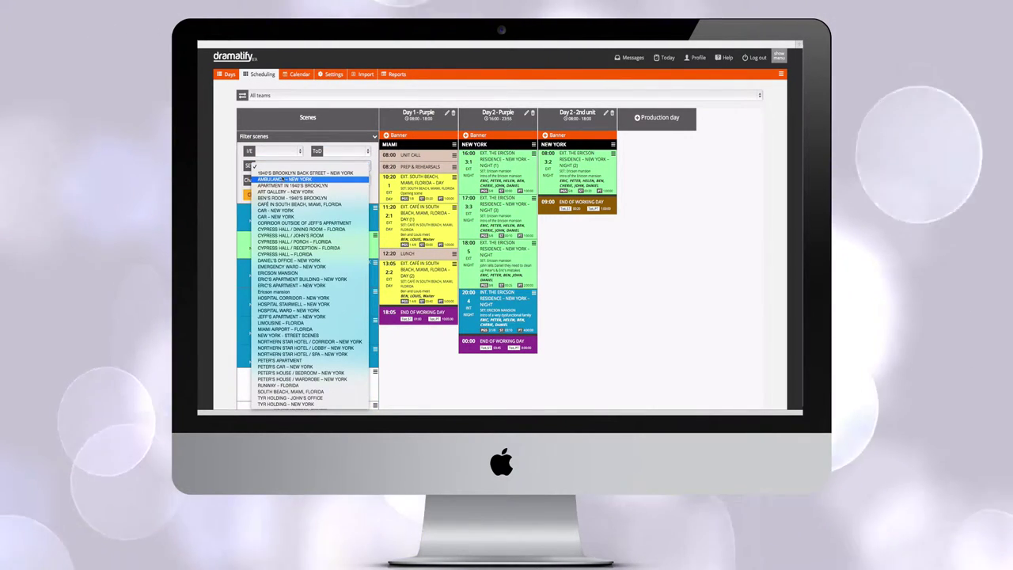
left_click(279, 204)
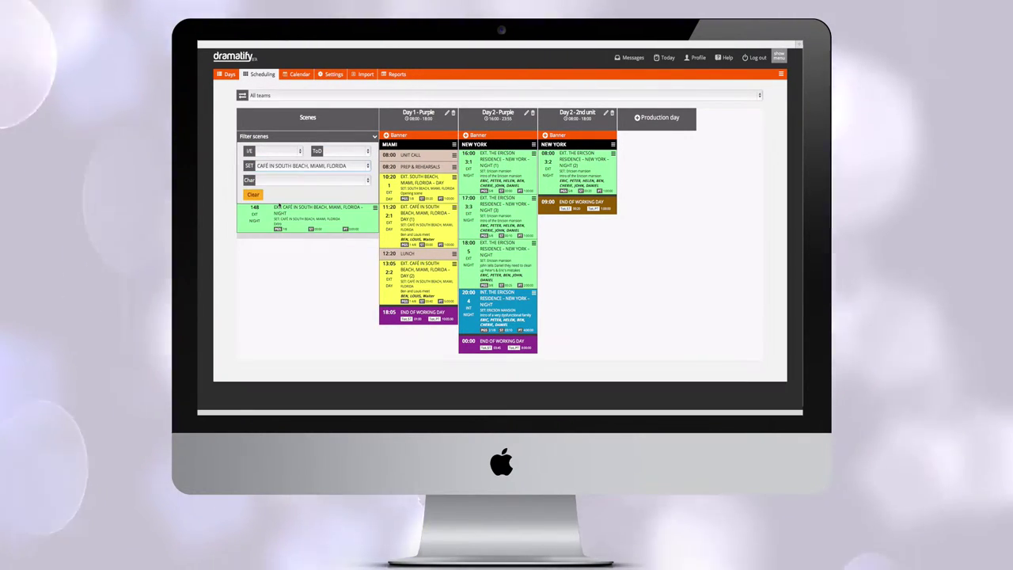
left_click(280, 166)
left_click(279, 129)
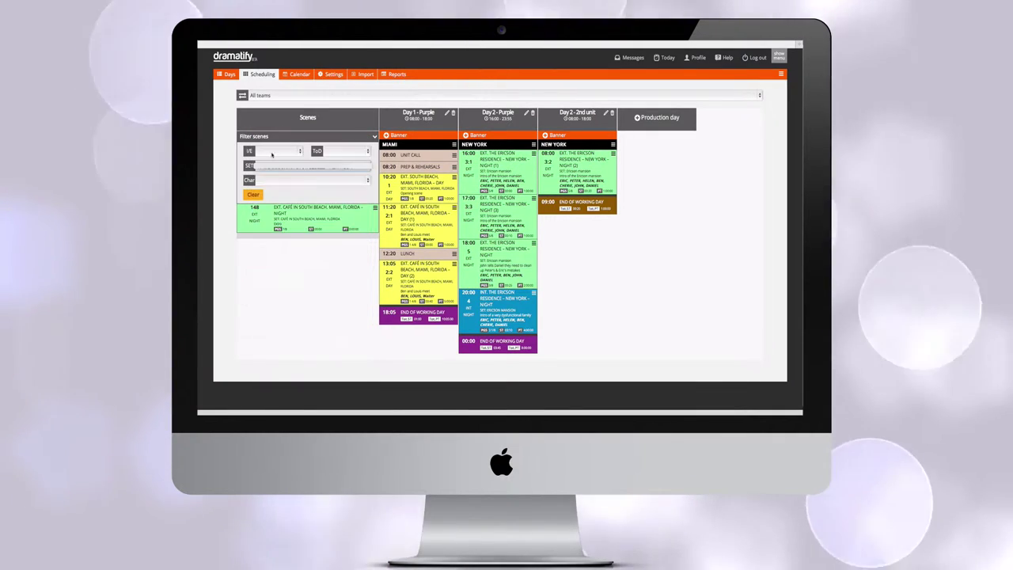
left_click(266, 181)
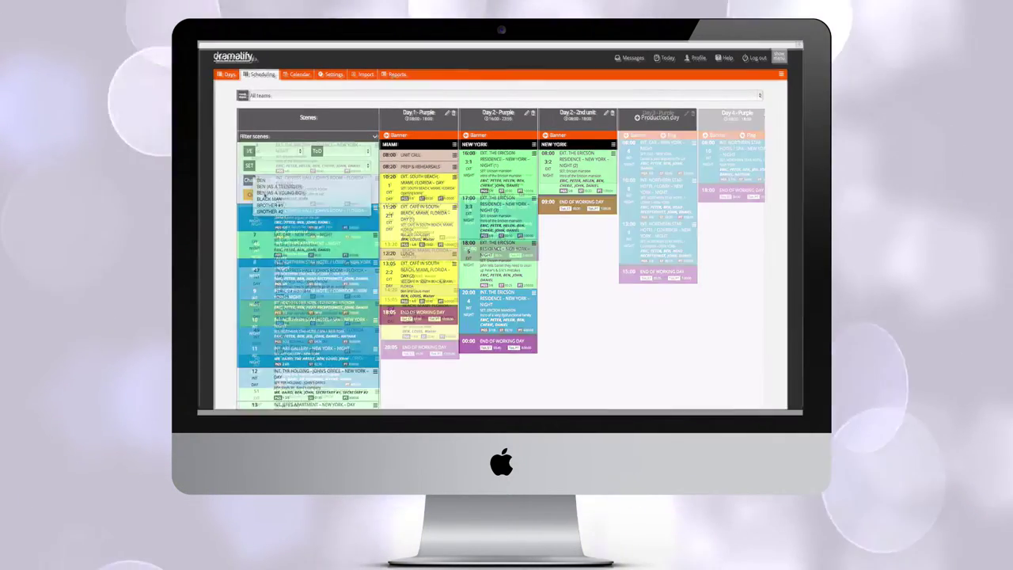
Open the Cast Day out of days report and examine which production days each character works.
left_click(397, 74)
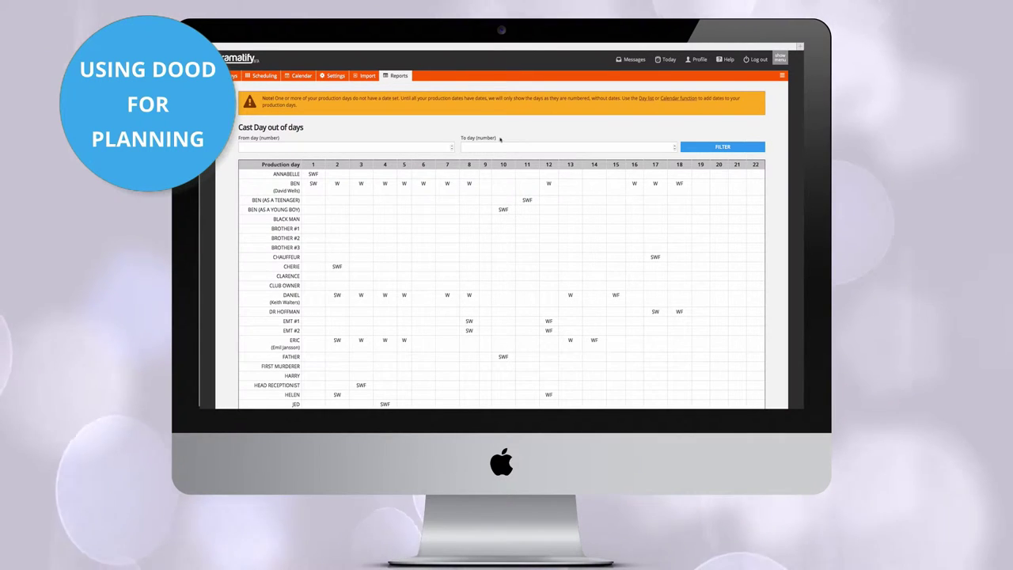
scroll(530, 183, "down", 1)
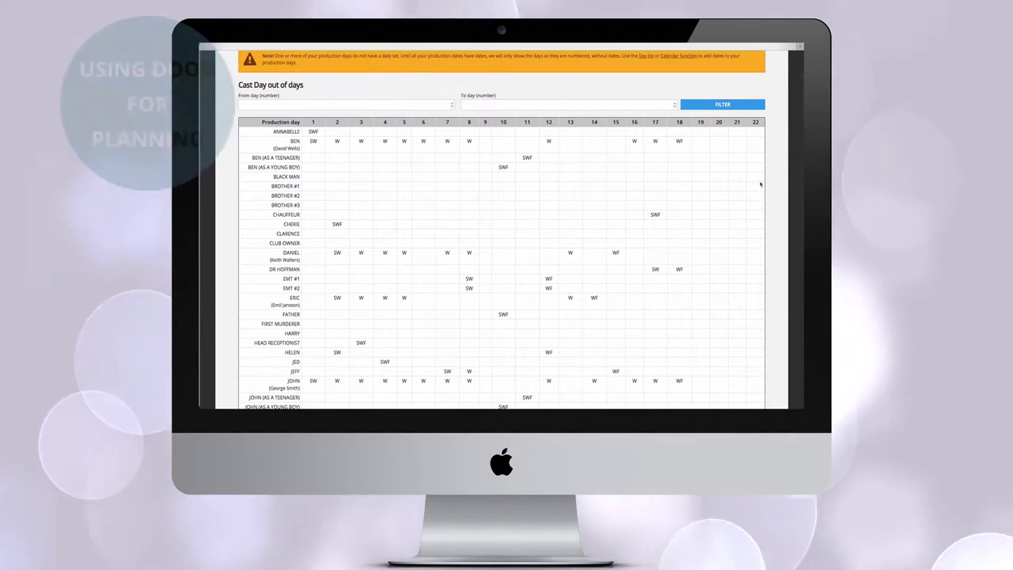
scroll(789, 197, "down", 5)
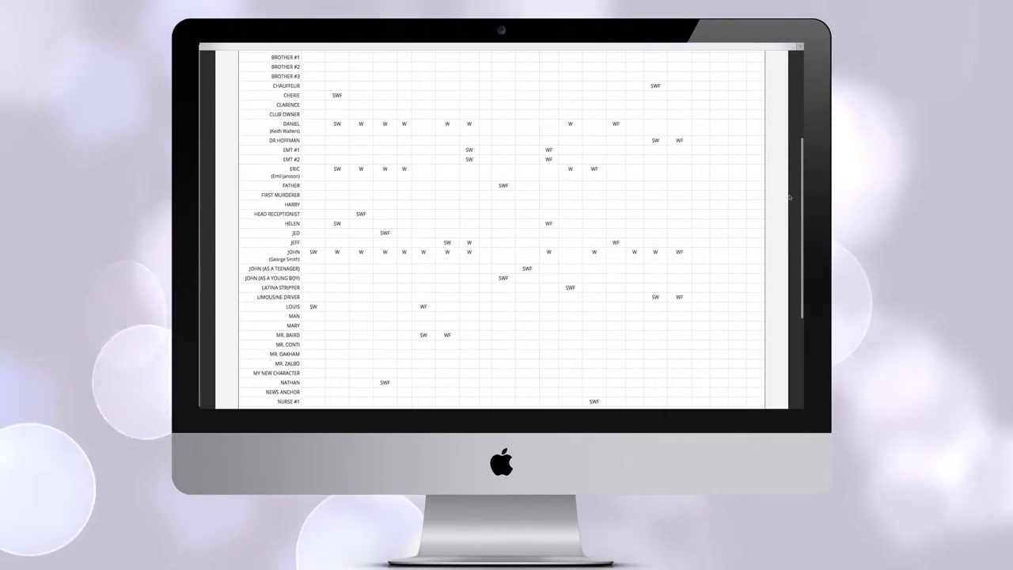
scroll(789, 197, "down", 3)
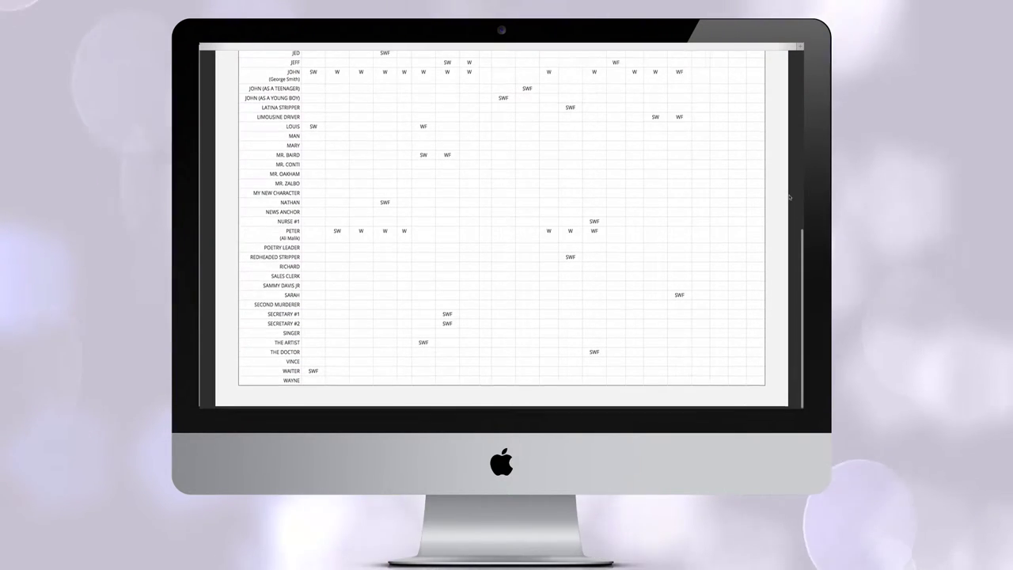
scroll(789, 197, "up", 8)
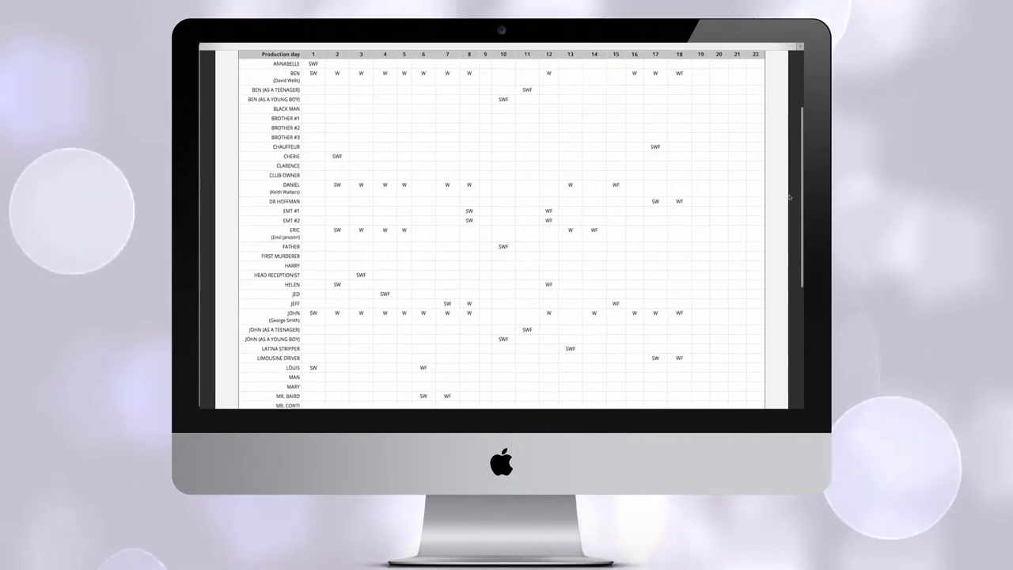
scroll(789, 197, "up", 2)
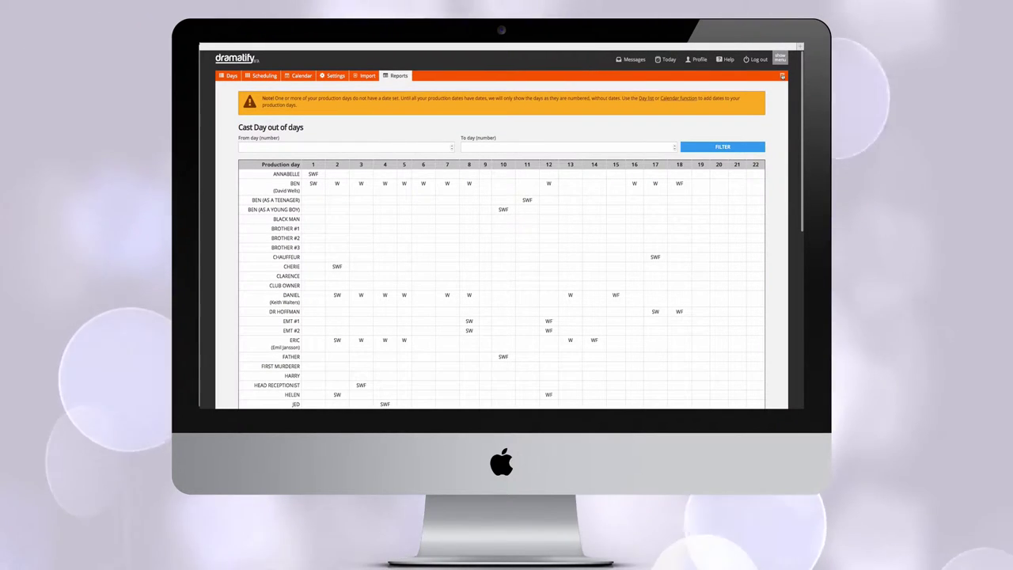
Refresh the Cast Day out of days report.
left_click(782, 76)
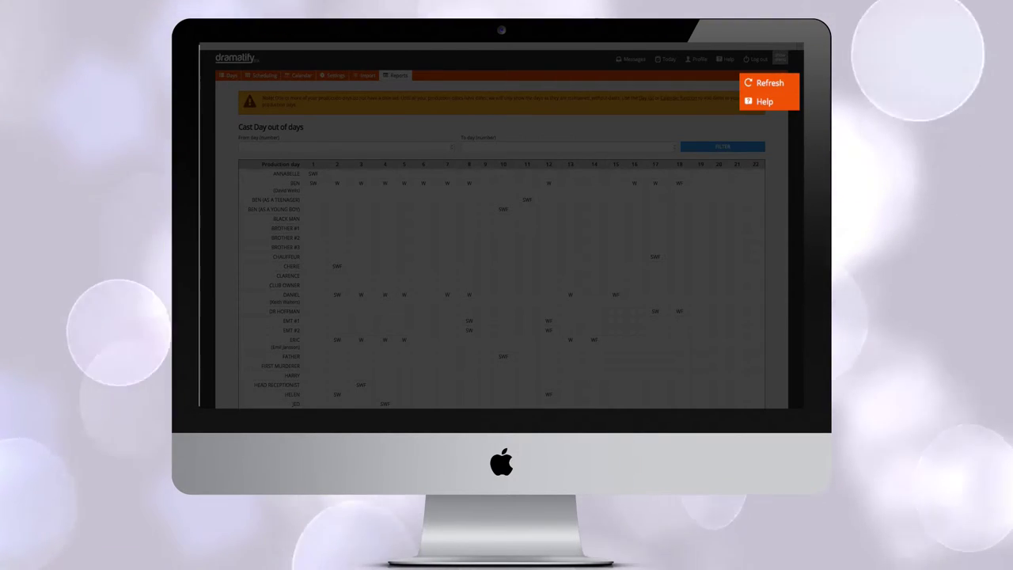
left_click(782, 84)
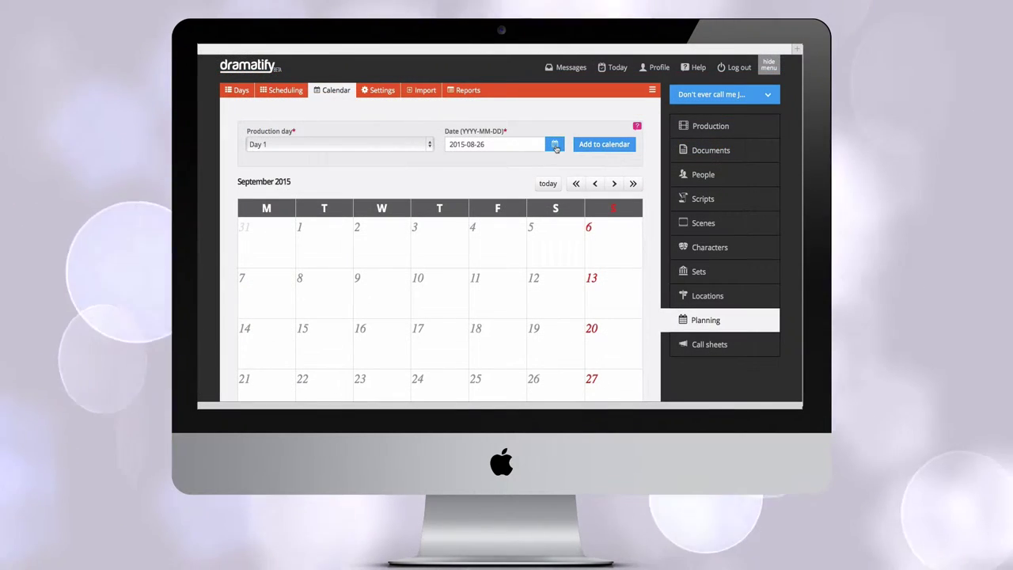
Add production days 1, 2 and 3 to the calendar on 2015-09-01, 2015-09-02 and 2015-09-03.
left_click(555, 144)
left_click(587, 162)
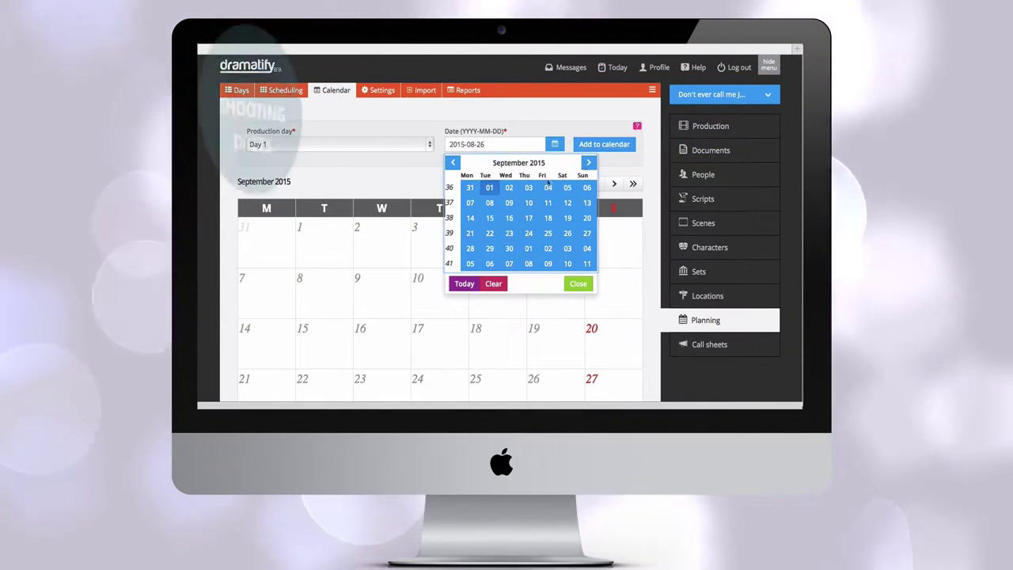
left_click(497, 187)
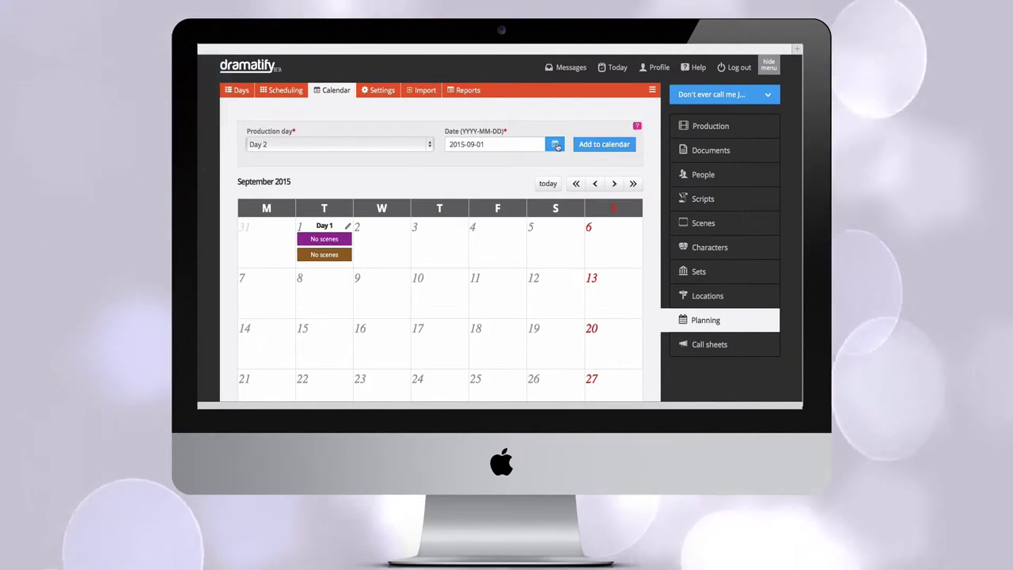
left_click(556, 145)
left_click(511, 188)
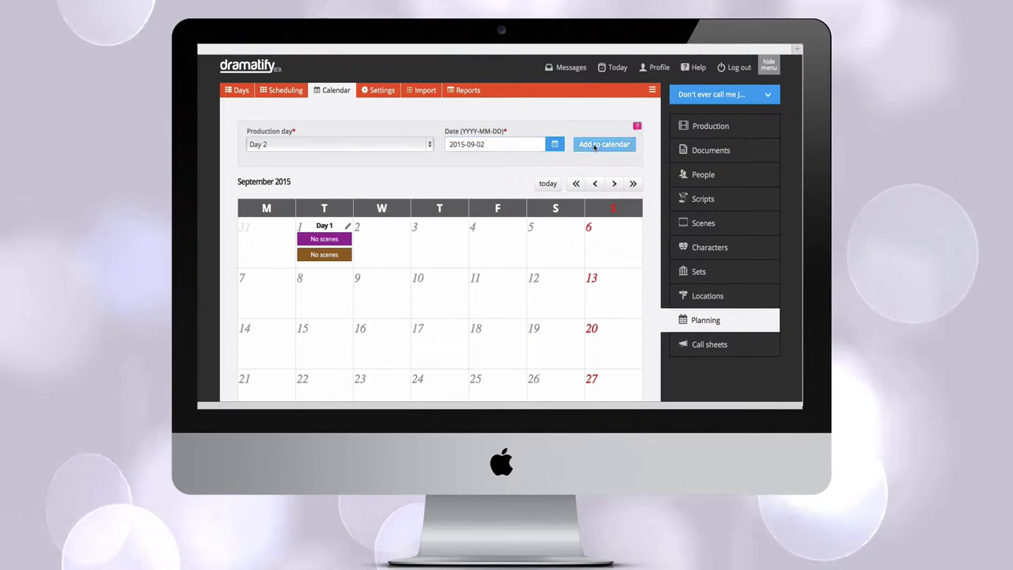
left_click(602, 144)
left_click(556, 145)
left_click(524, 188)
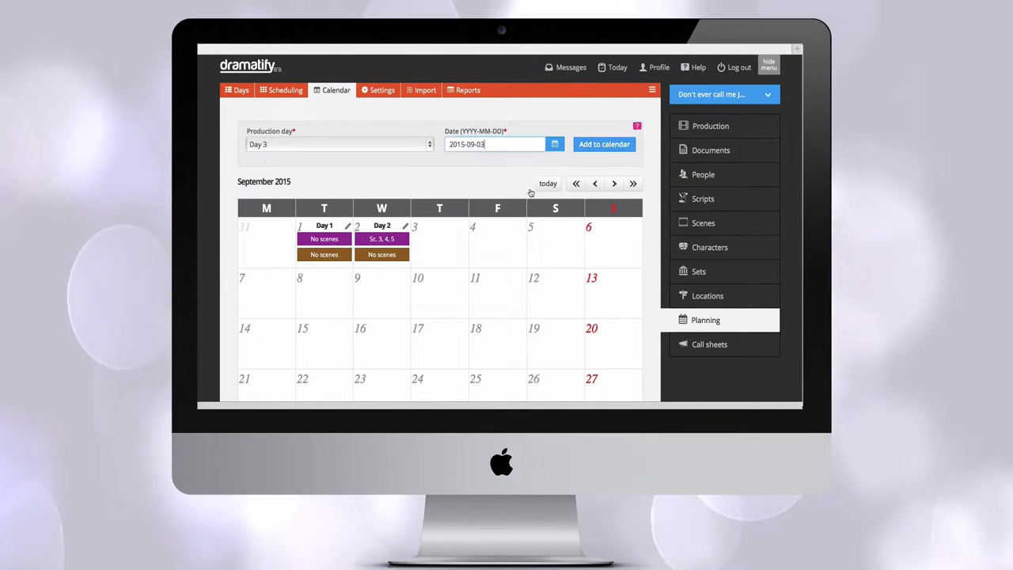
left_click(589, 146)
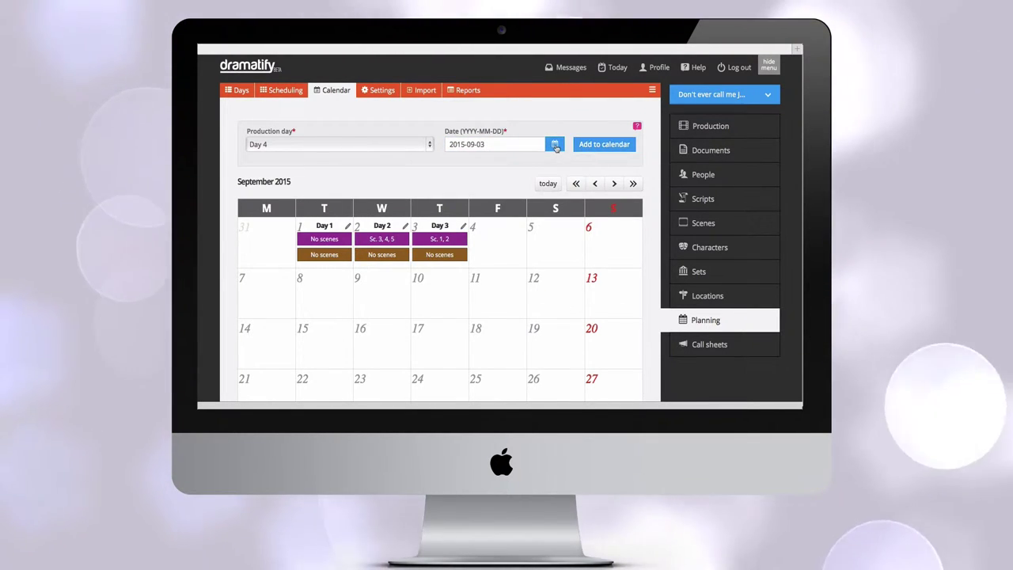
Add production day 4 to the calendar on 2015-09-06, and move it to Friday, September 4.
left_click(556, 145)
left_click(587, 188)
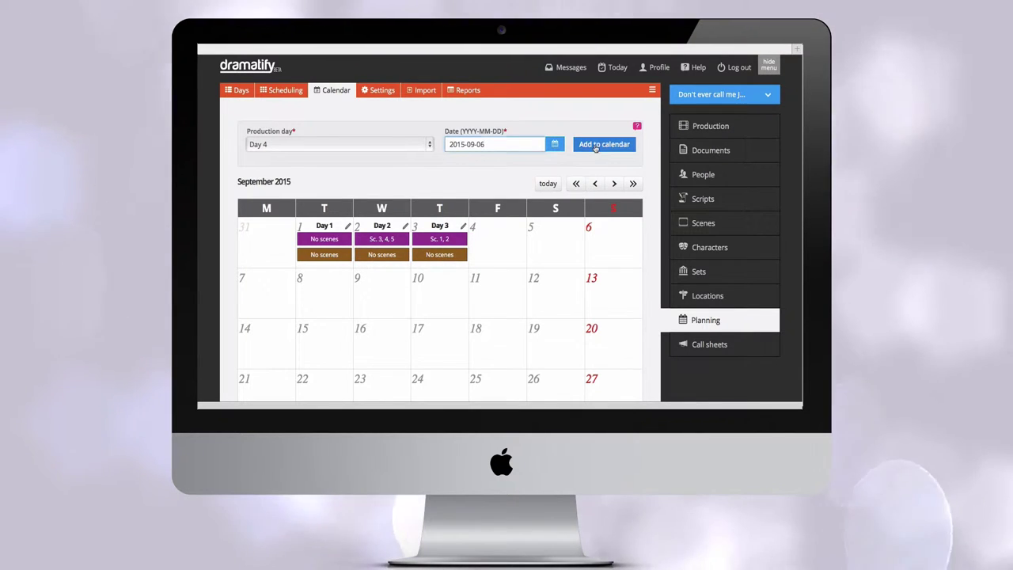
left_click_drag(616, 228, 507, 228)
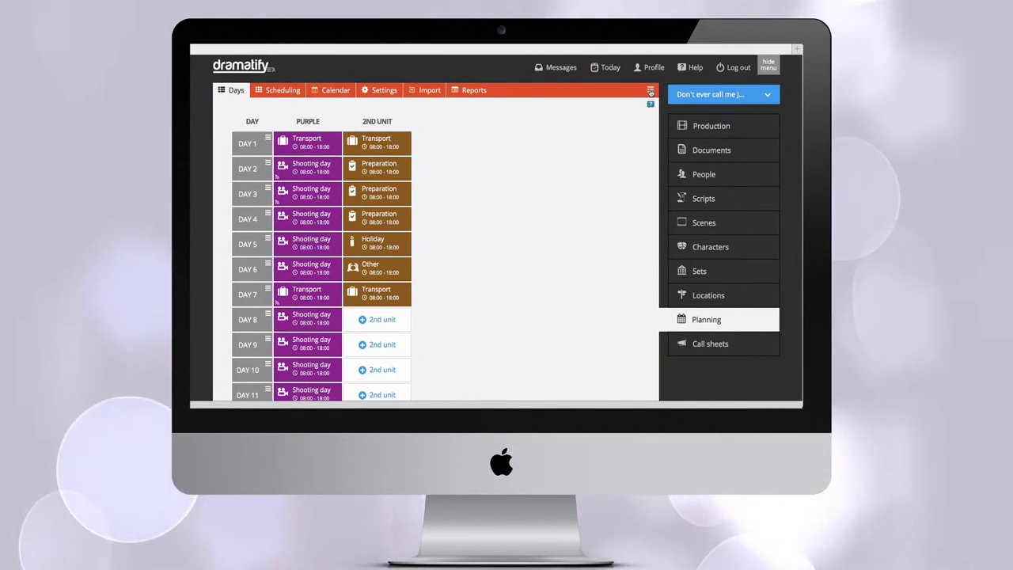
Re-number all production days and add production dates starting from September 1, 2015, without Saturdays and Sundays.
left_click(649, 91)
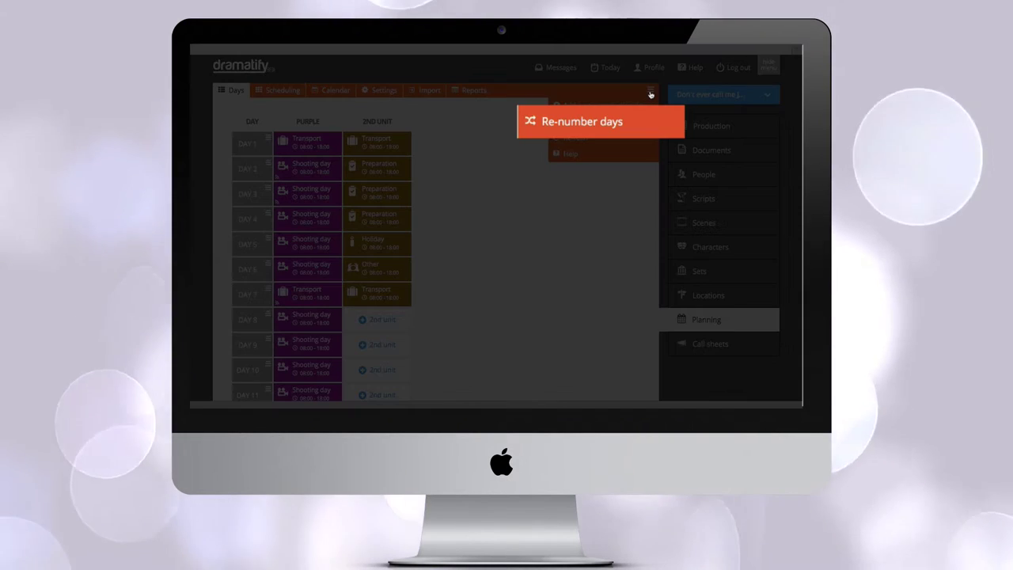
left_click(610, 123)
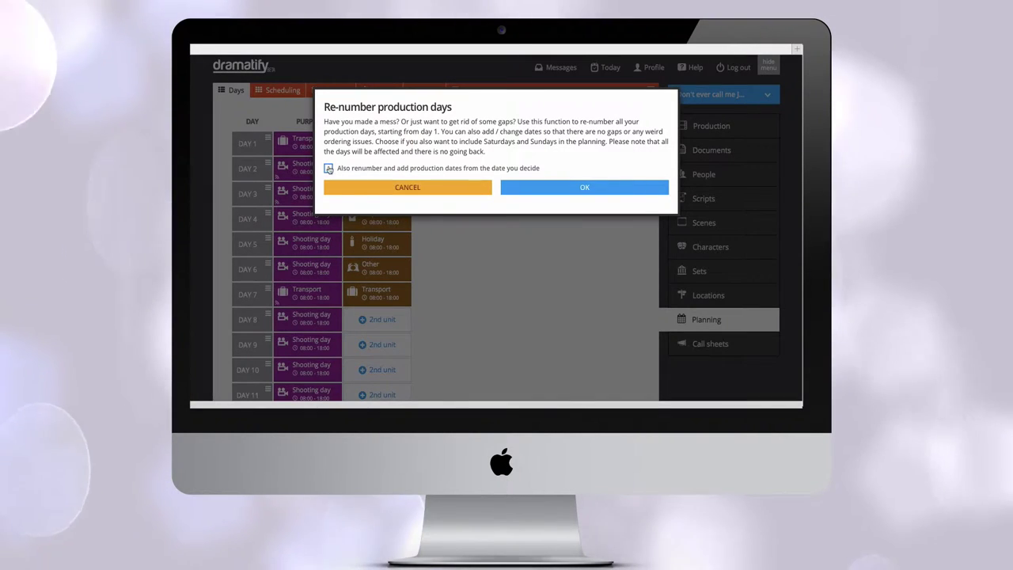
left_click(328, 169)
left_click(659, 171)
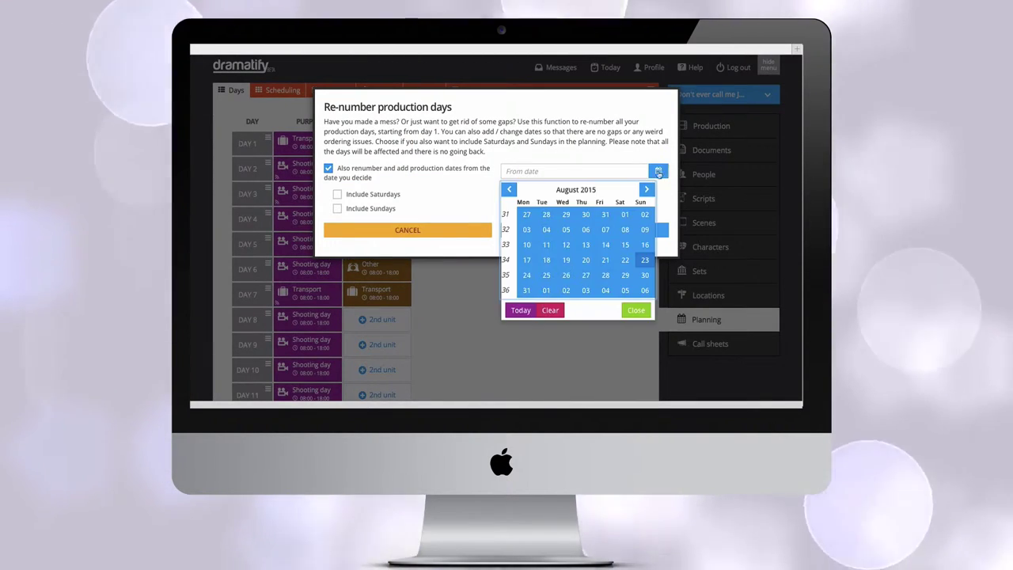
left_click(647, 190)
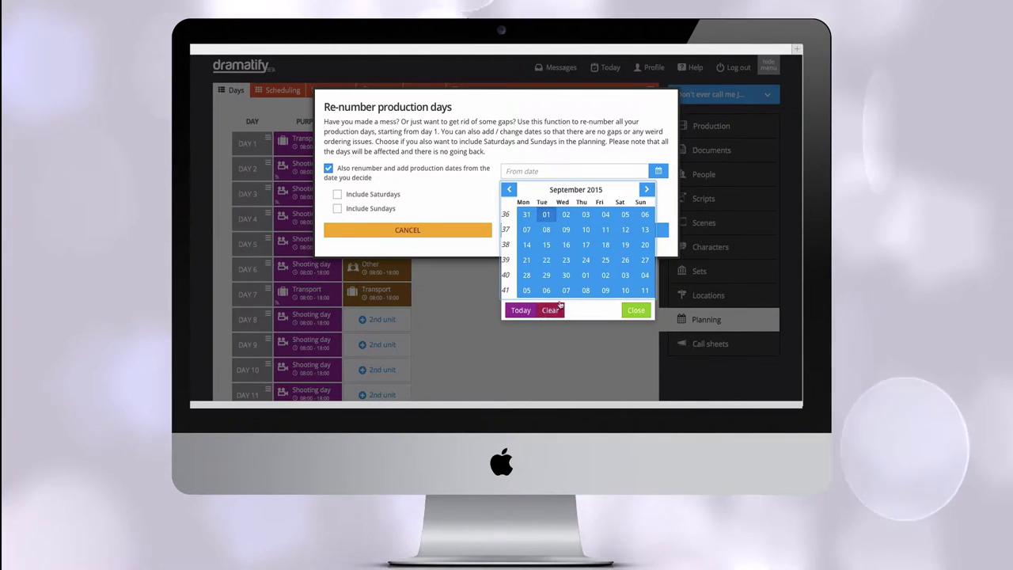
left_click(545, 214)
left_click(547, 231)
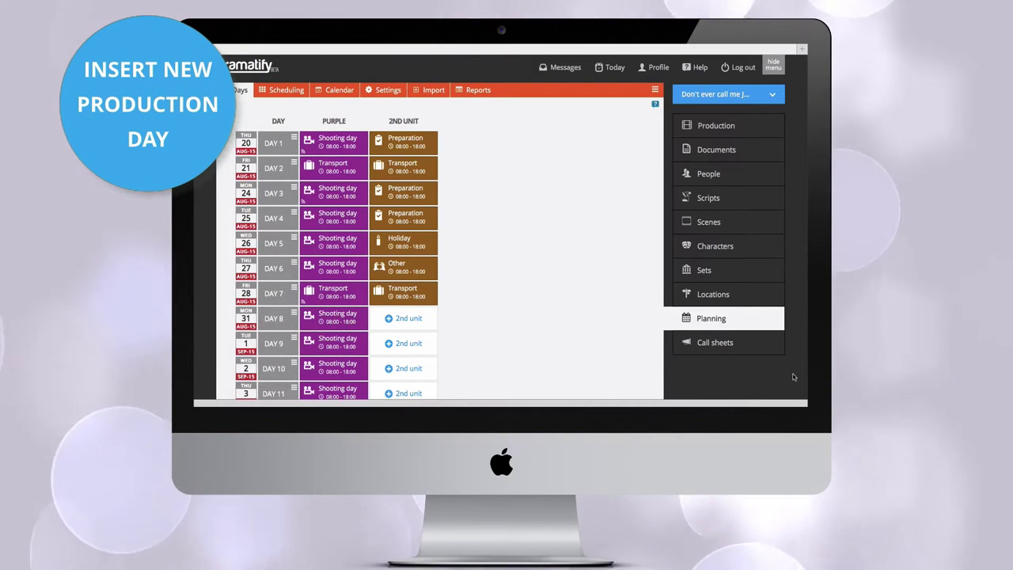
Insert a new production day with day number 2, re-numbering all the following production days.
left_click(655, 90)
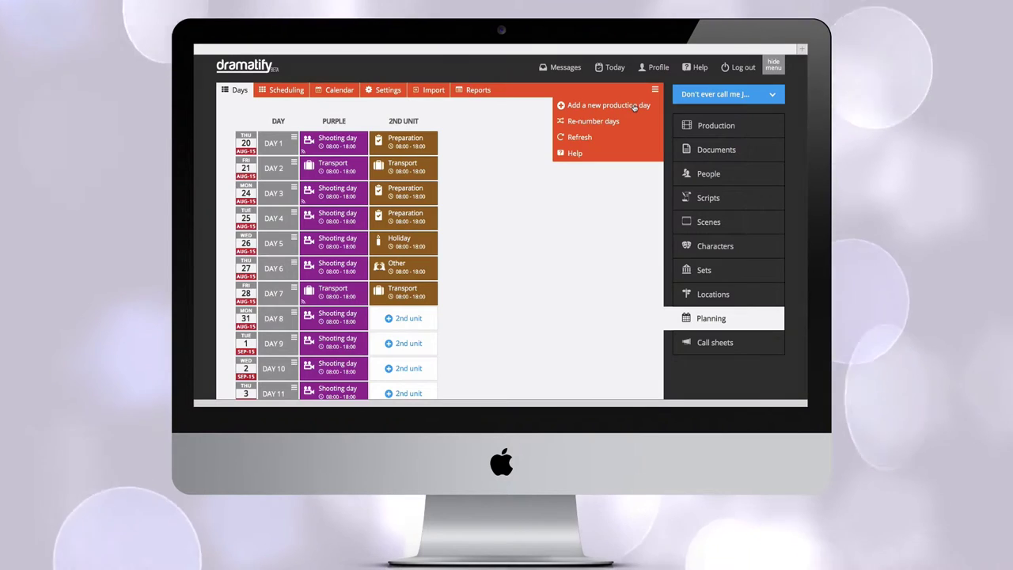
left_click(634, 106)
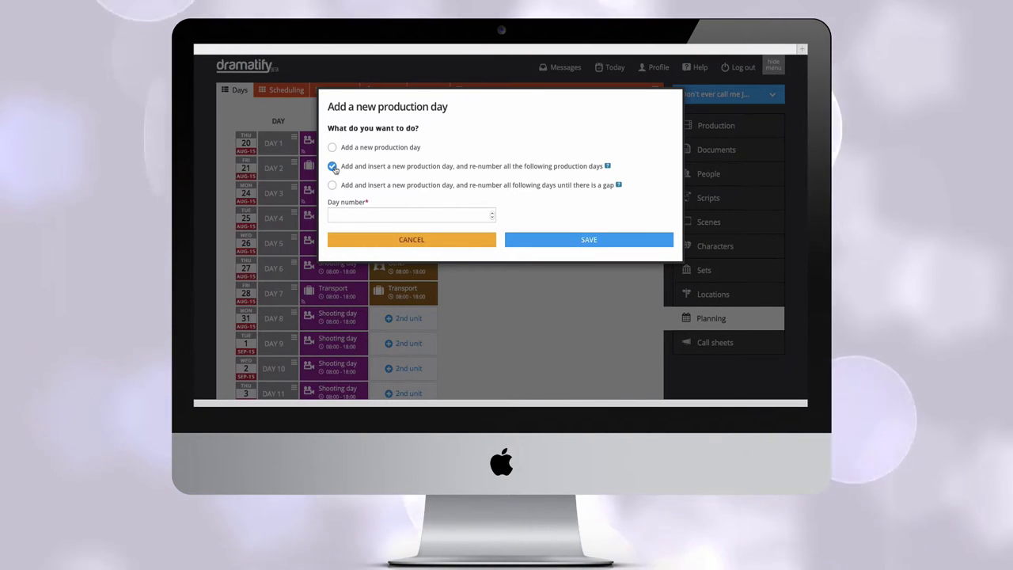
type("2")
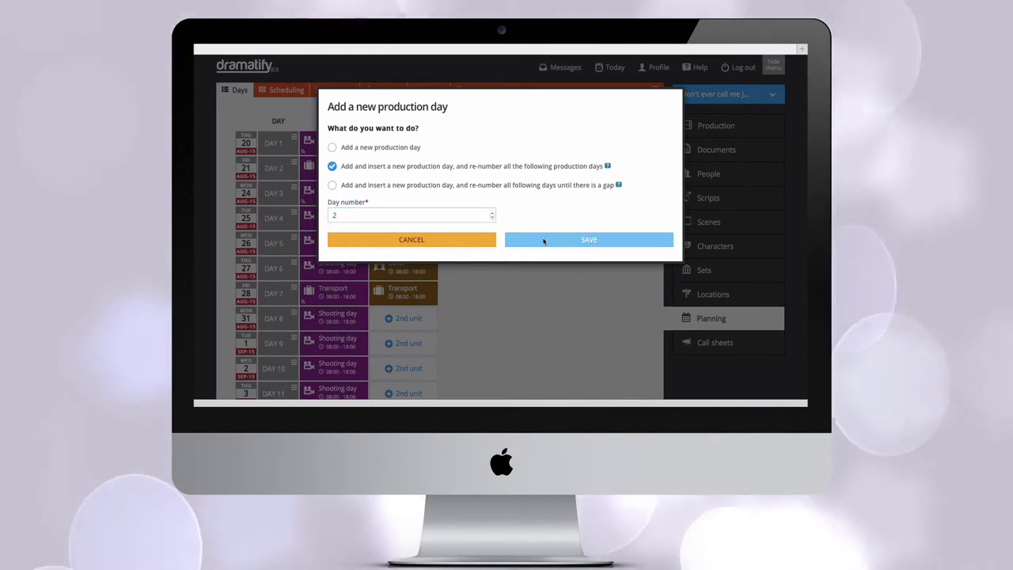
left_click(548, 243)
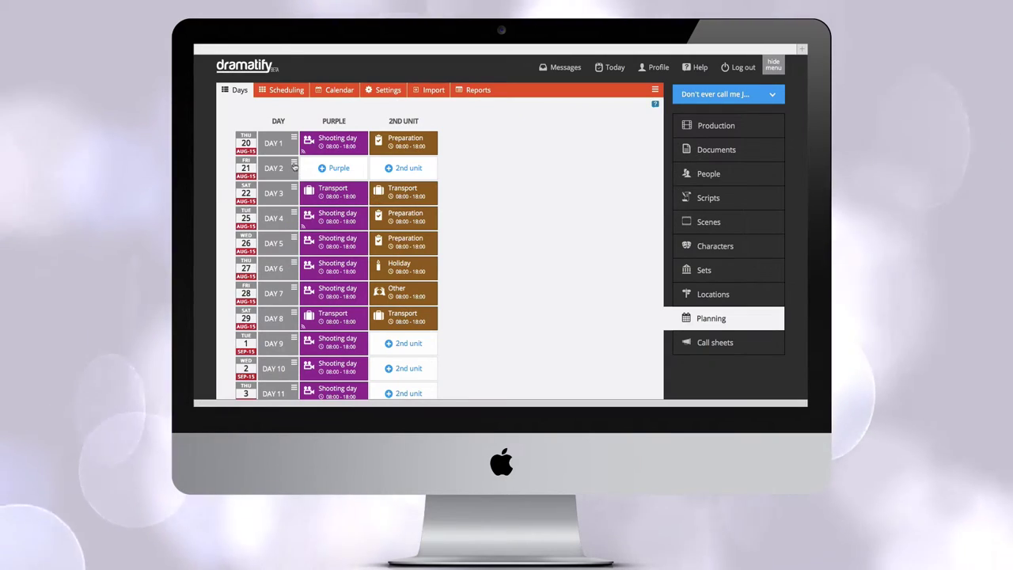
Remove production day 2 and re-number all subsequent days.
left_click(293, 163)
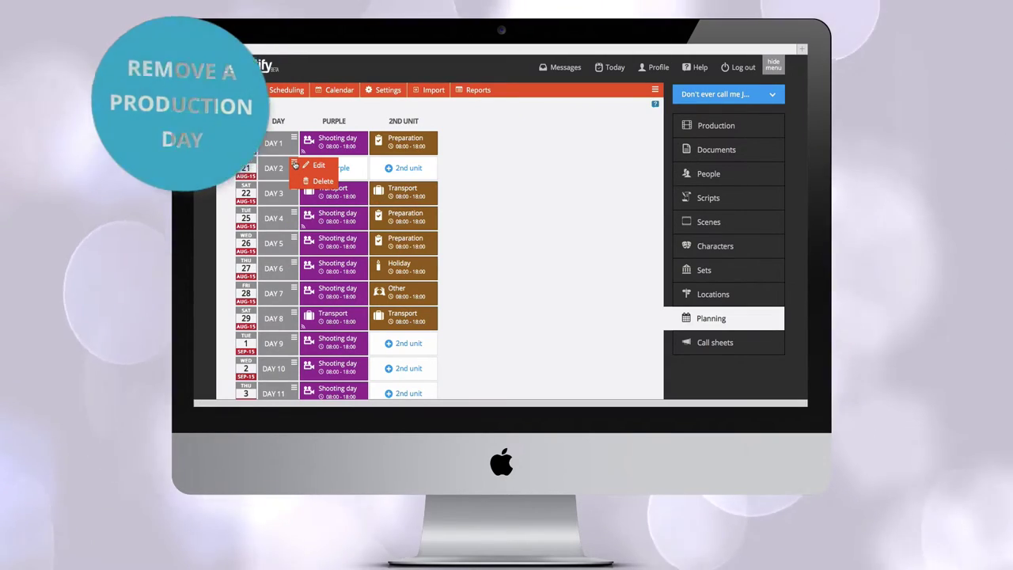
left_click(320, 182)
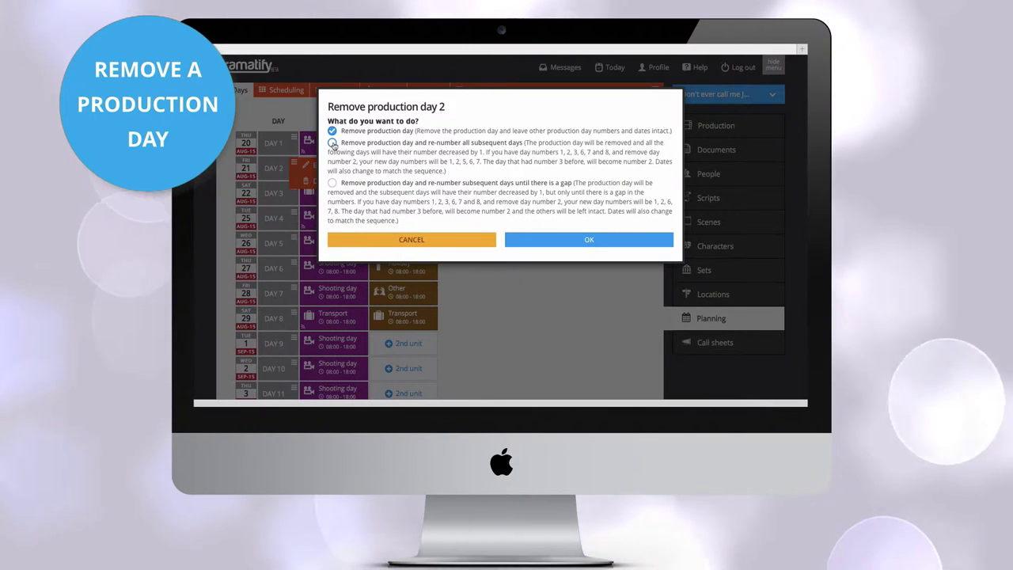
left_click(567, 241)
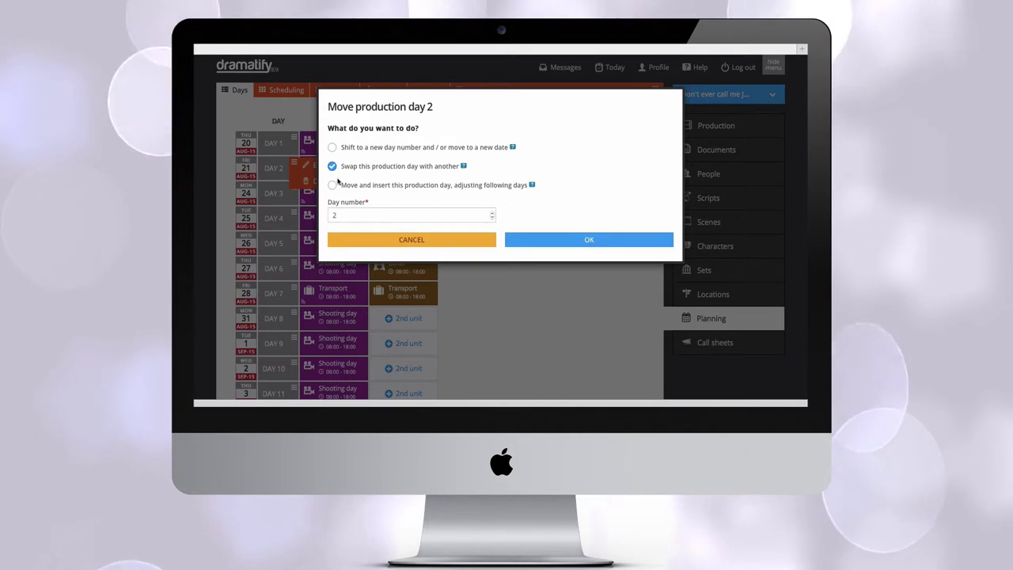
Swap production day 2 with day 1.
double_click(333, 215)
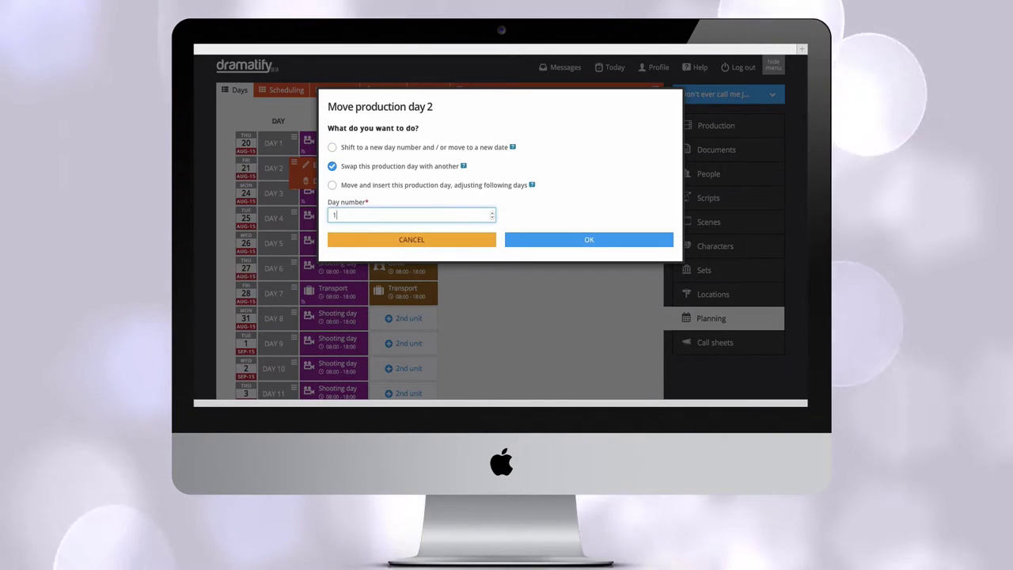
left_click(576, 239)
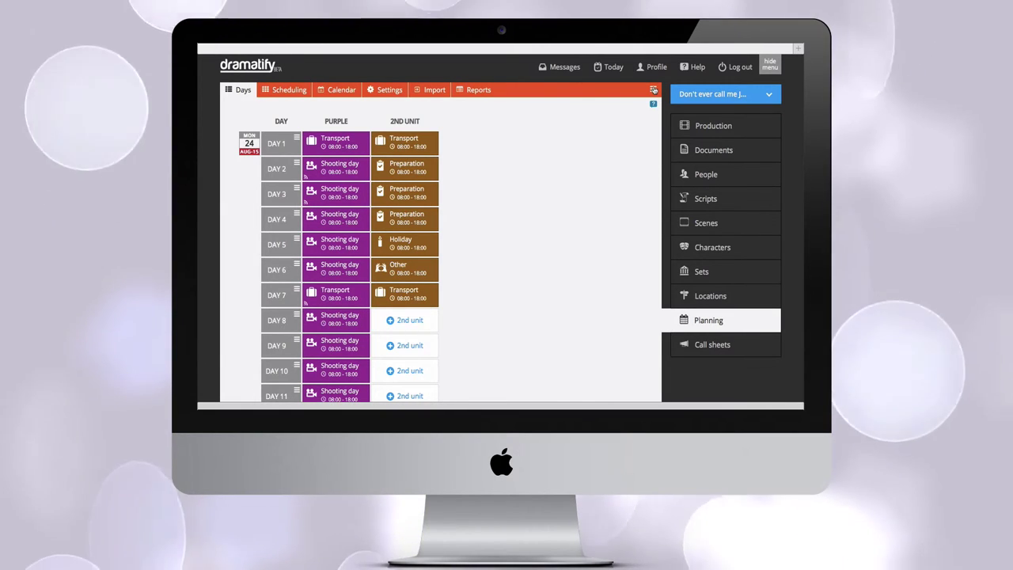
Re-number the production days and assign production dates from 2015-08-24, leaving Saturdays and Sundays out.
left_click(653, 90)
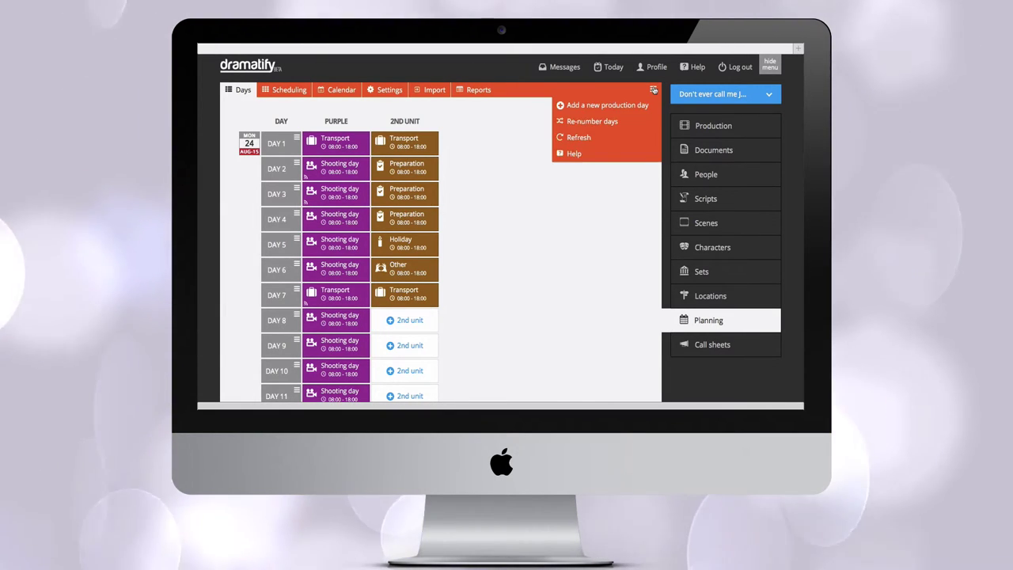
left_click(607, 121)
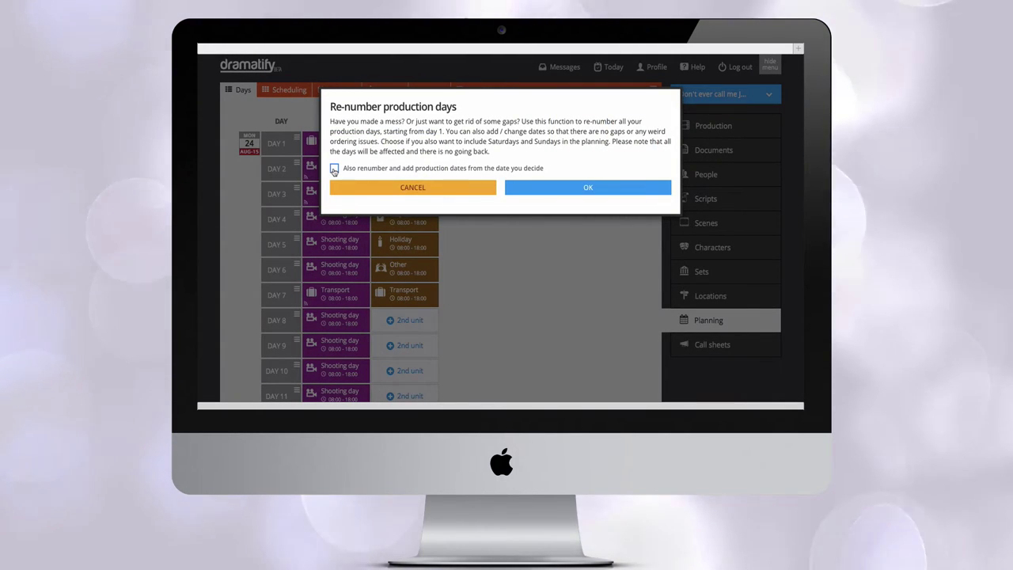
left_click(333, 169)
left_click(542, 170)
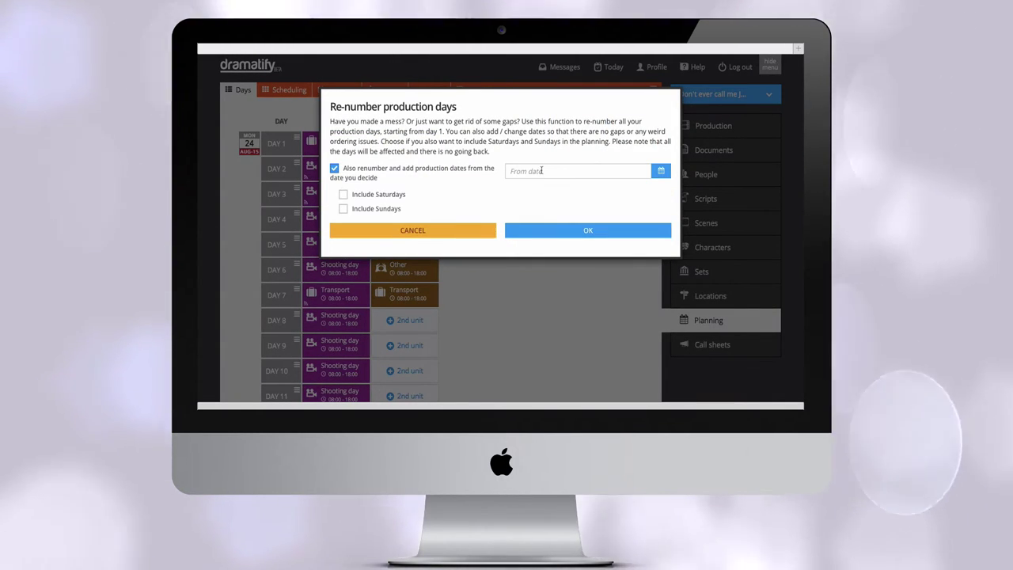
left_click(659, 172)
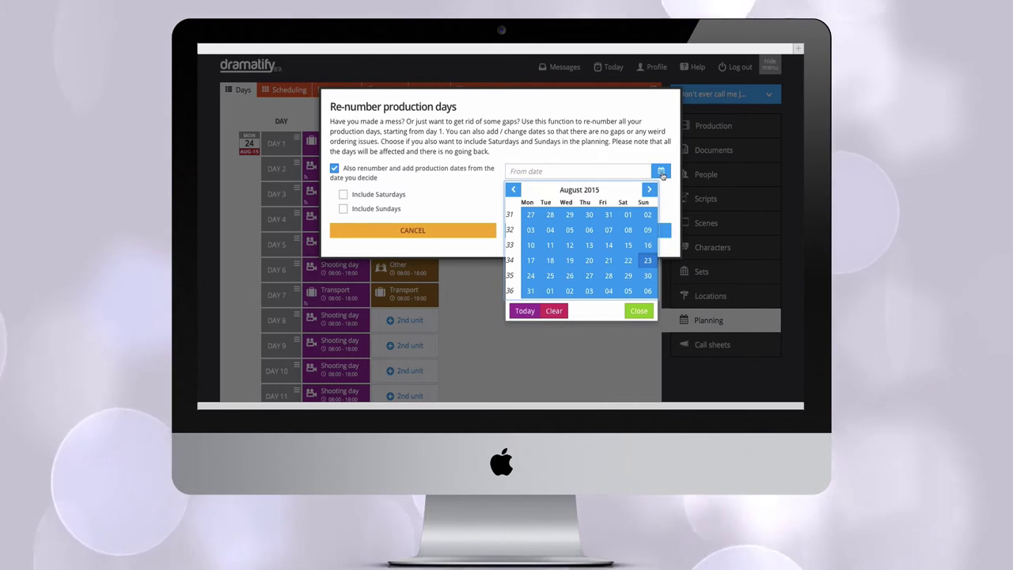
left_click(531, 275)
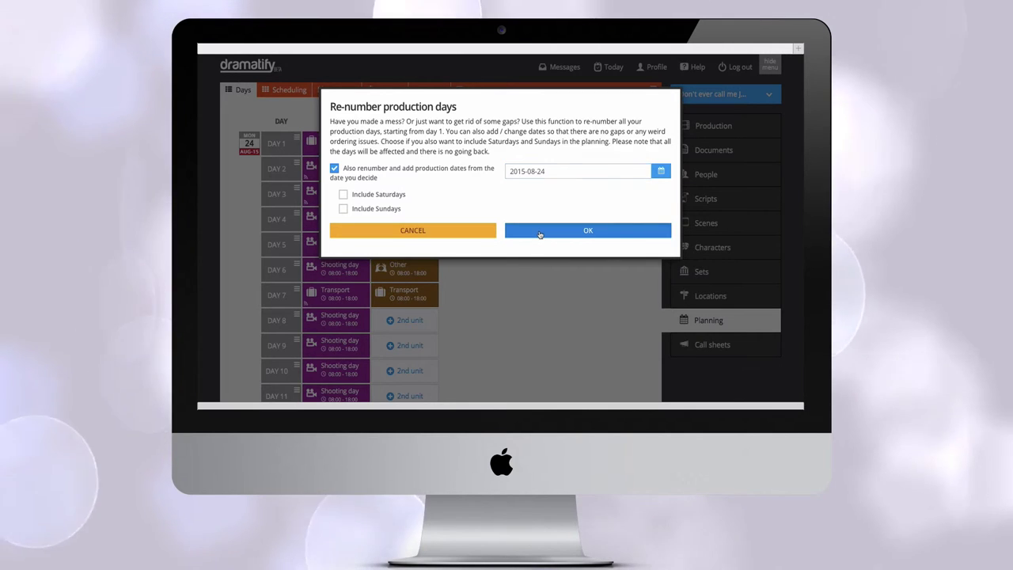
left_click(540, 230)
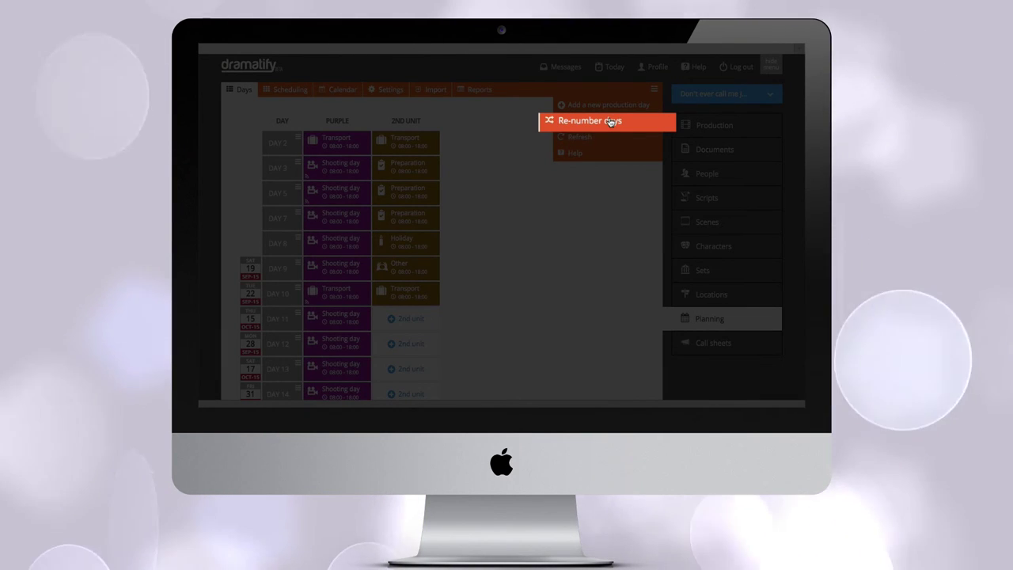
Re-number the production days without changing dates, and re-number them again with production dates from 2015-09-01, excluding weekends.
left_click(610, 122)
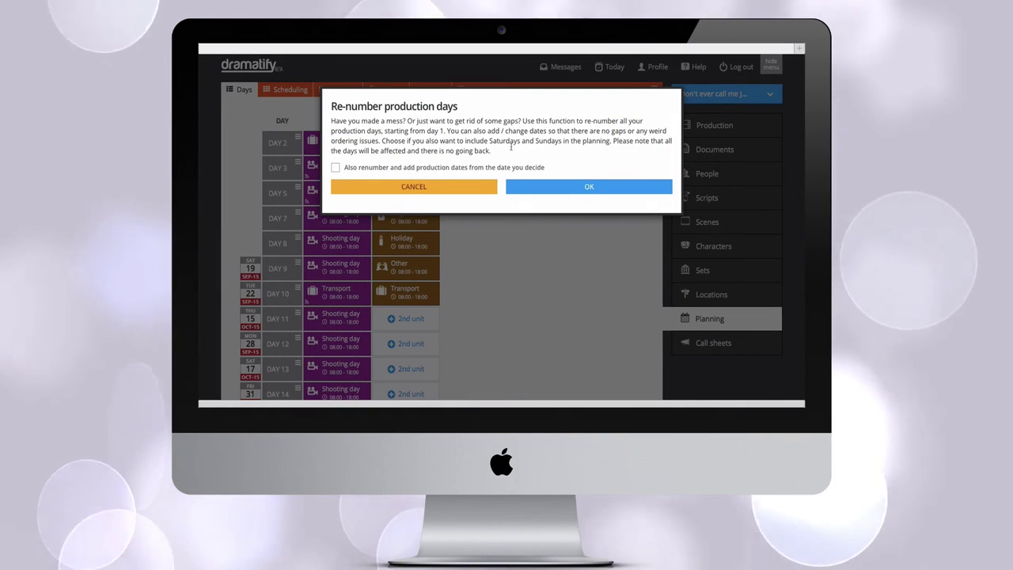
left_click(551, 187)
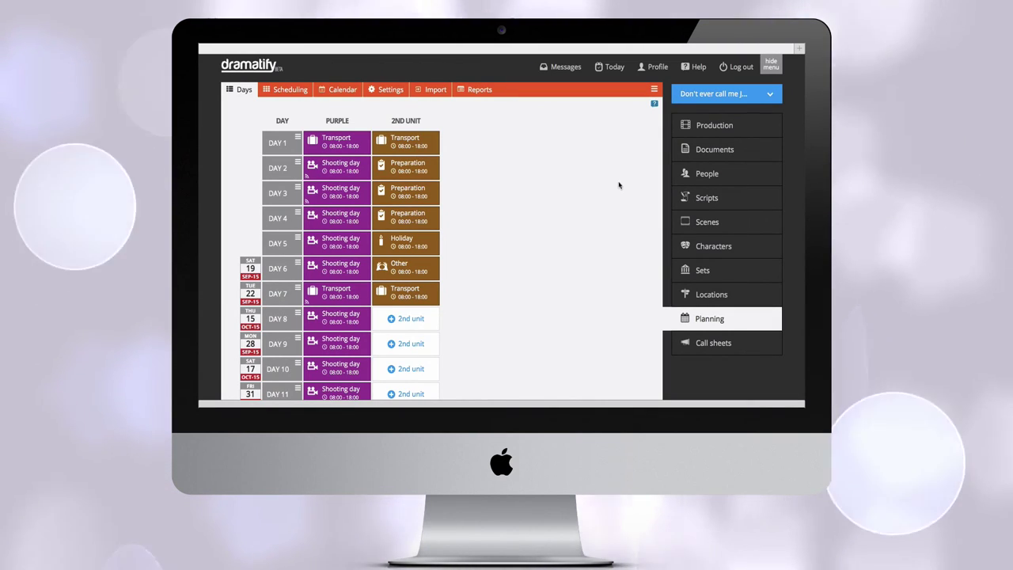
left_click(623, 123)
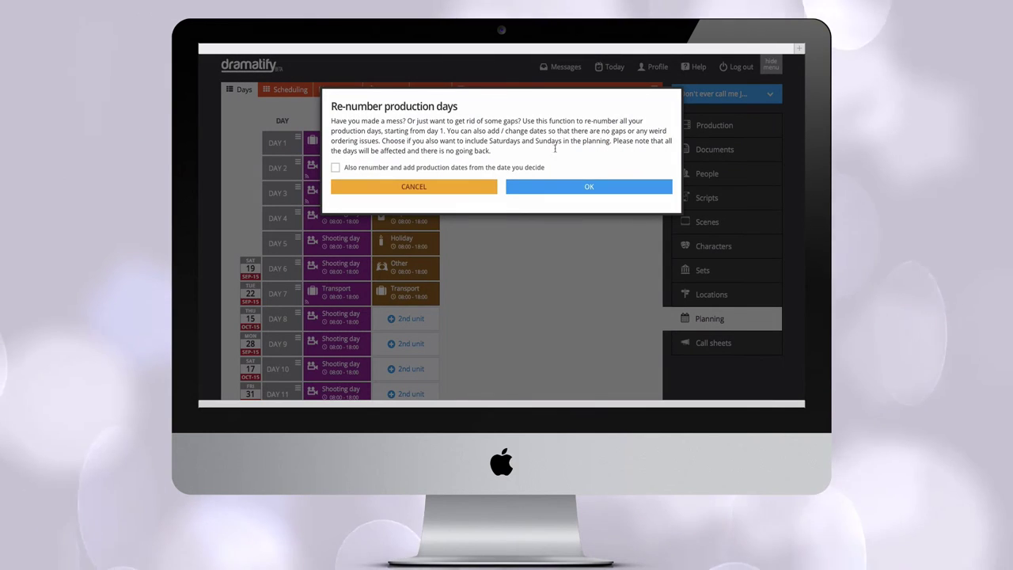
left_click(336, 167)
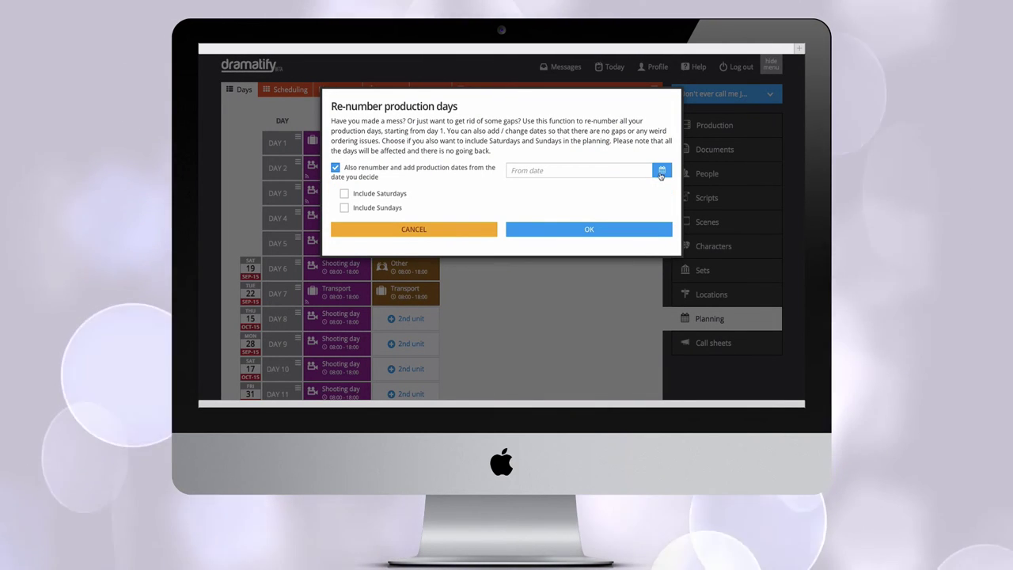
left_click(662, 171)
left_click(650, 188)
left_click(551, 214)
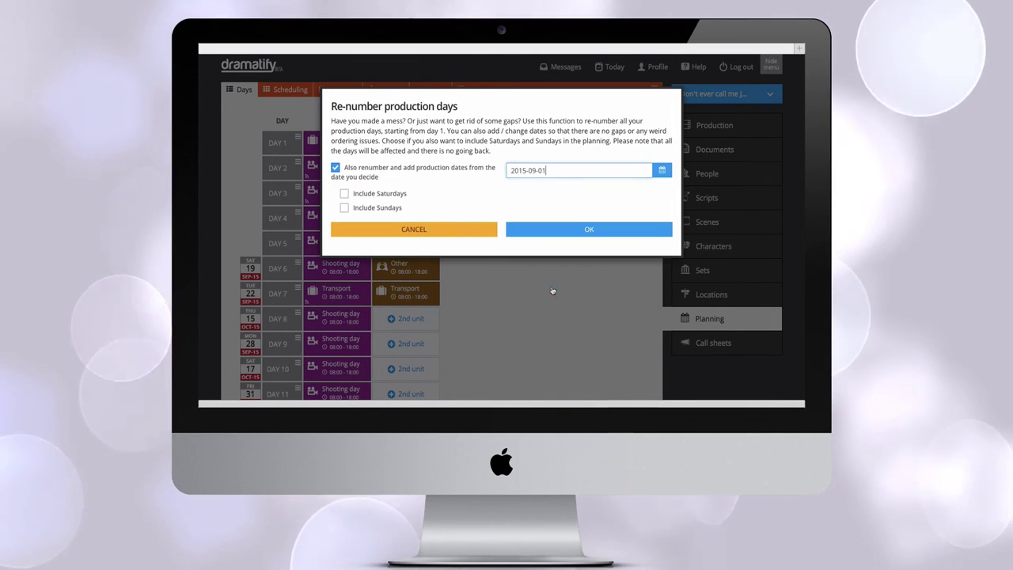
left_click(555, 235)
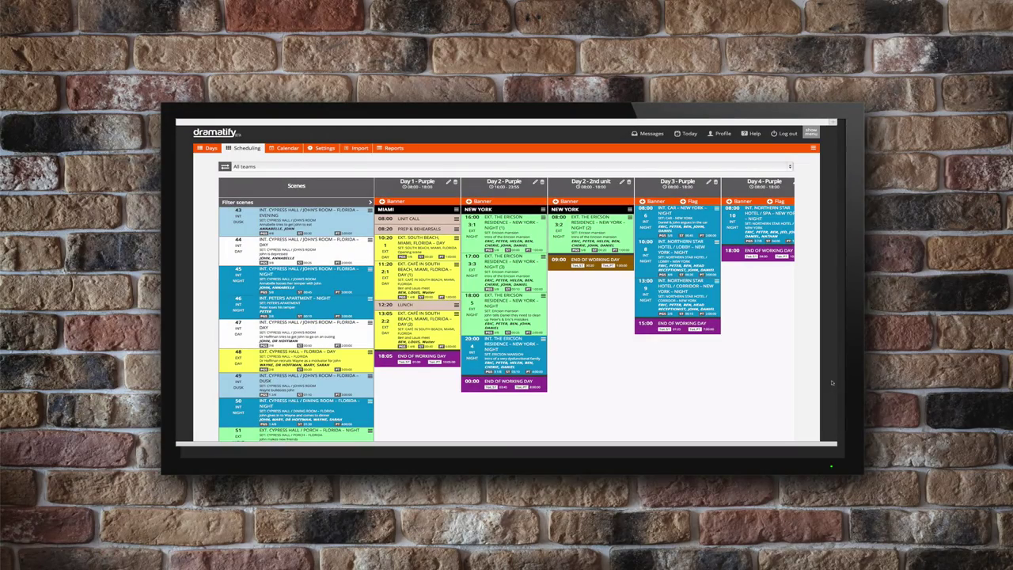
scroll(766, 398, "right", 3)
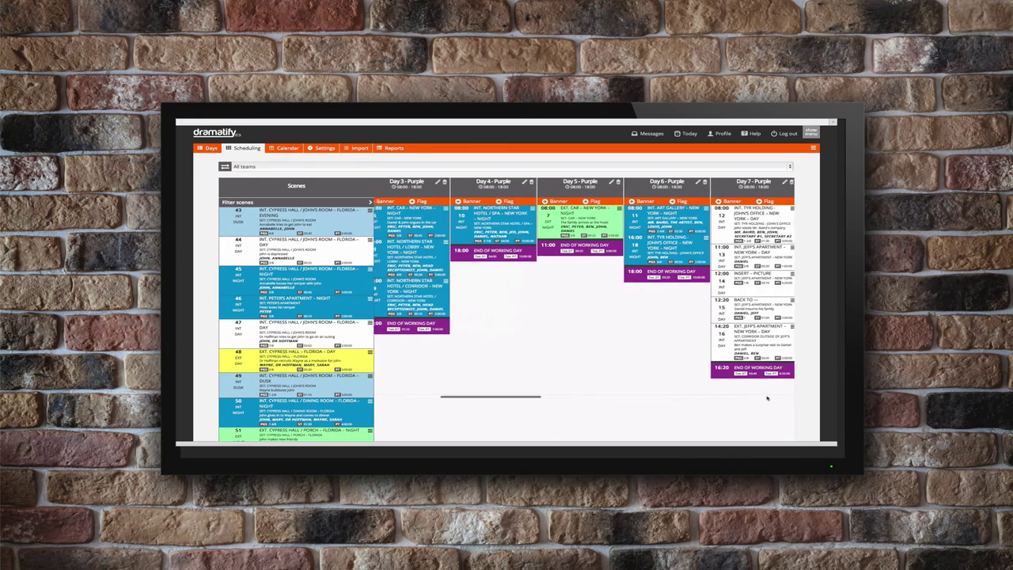
scroll(766, 398, "right", 10)
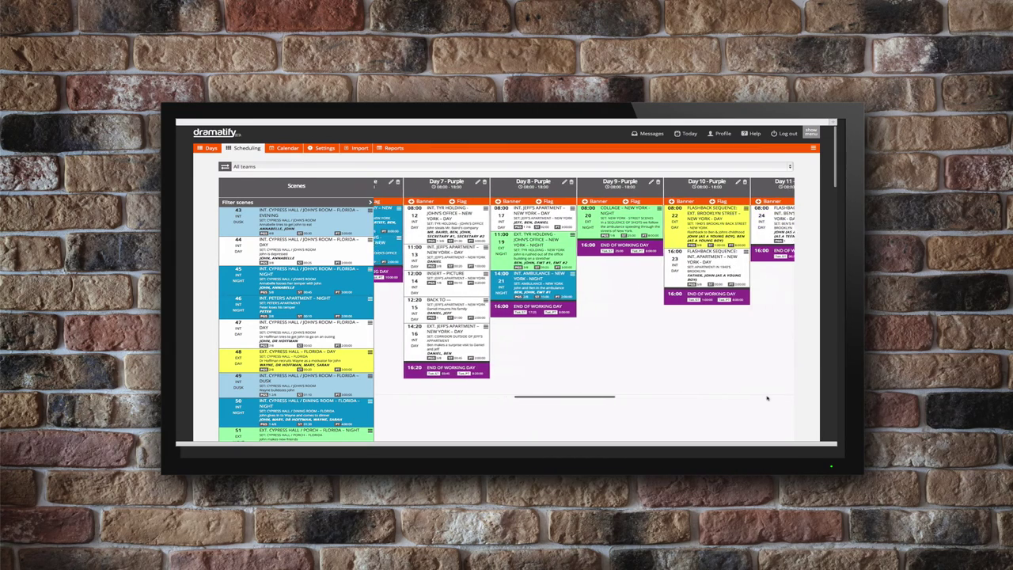